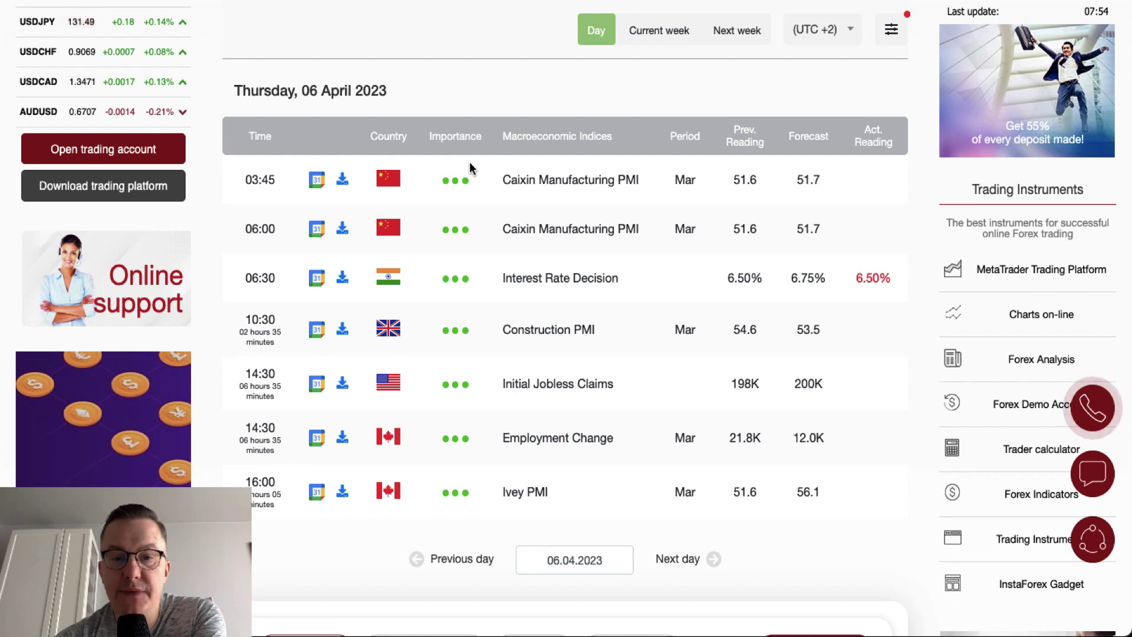
Scroll back up to the top of the economic calendar page
{"action": "scroll", "coordinate": [470, 162], "scroll_direction": "up", "scroll_amount": 1}
{"action": "scroll", "coordinate": [469, 162], "scroll_direction": "up", "scroll_amount": 6}
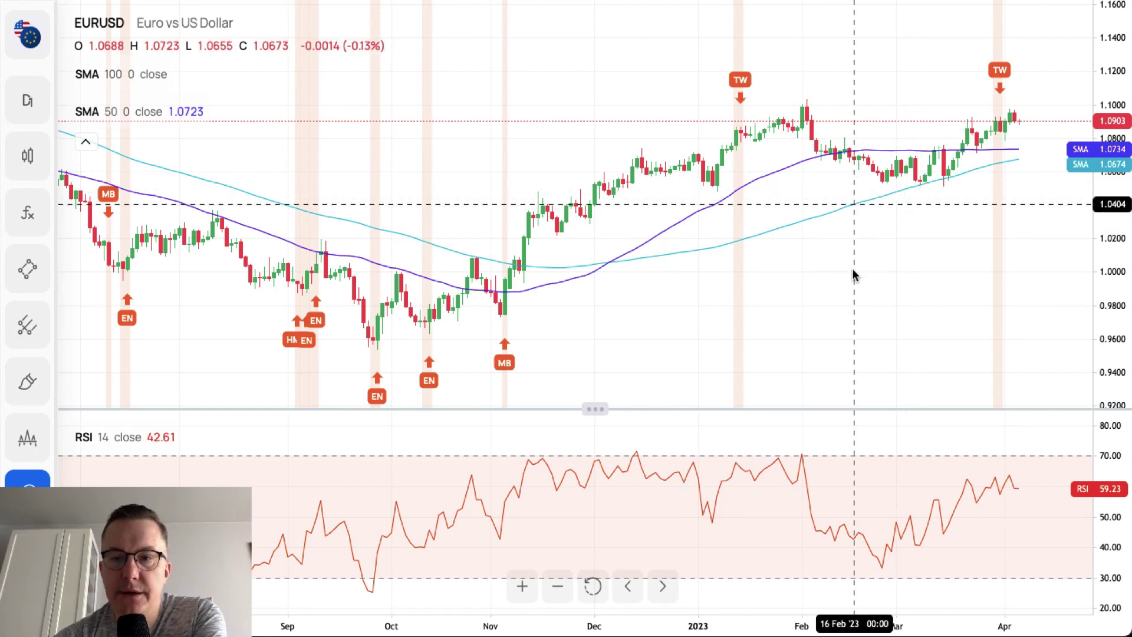
Zoom into recent EURUSD months, stretch the price scale, and select the Horizontal Line tool
{"action": "left_click", "coordinate": [523, 586]}
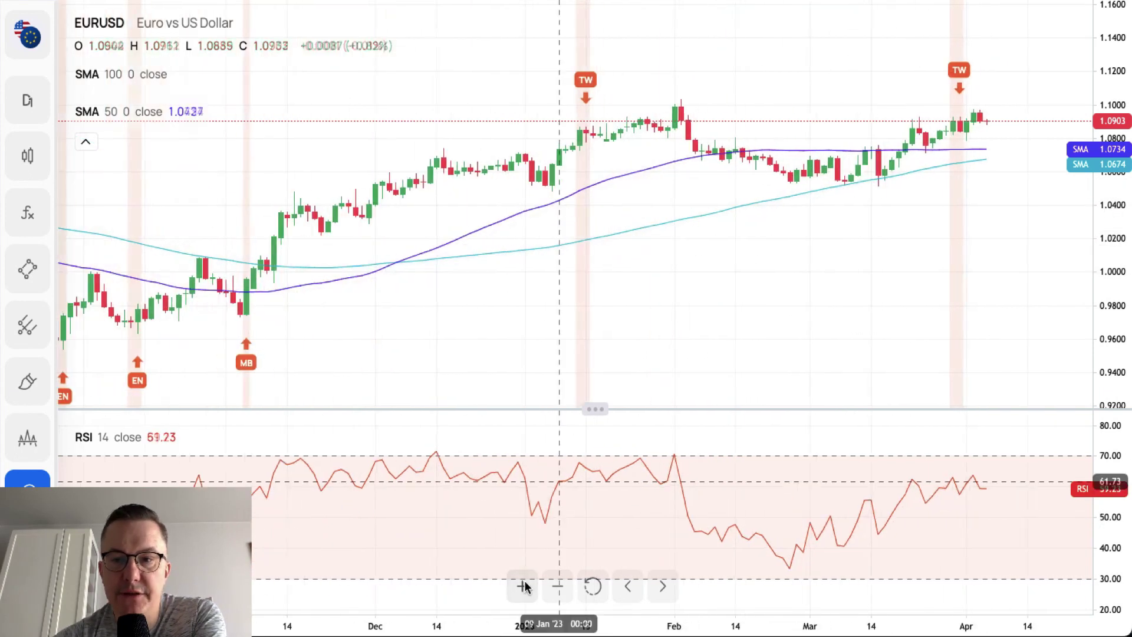
{"action": "left_click_drag", "start_coordinate": [1112, 324], "coordinate": [1118, 331]}
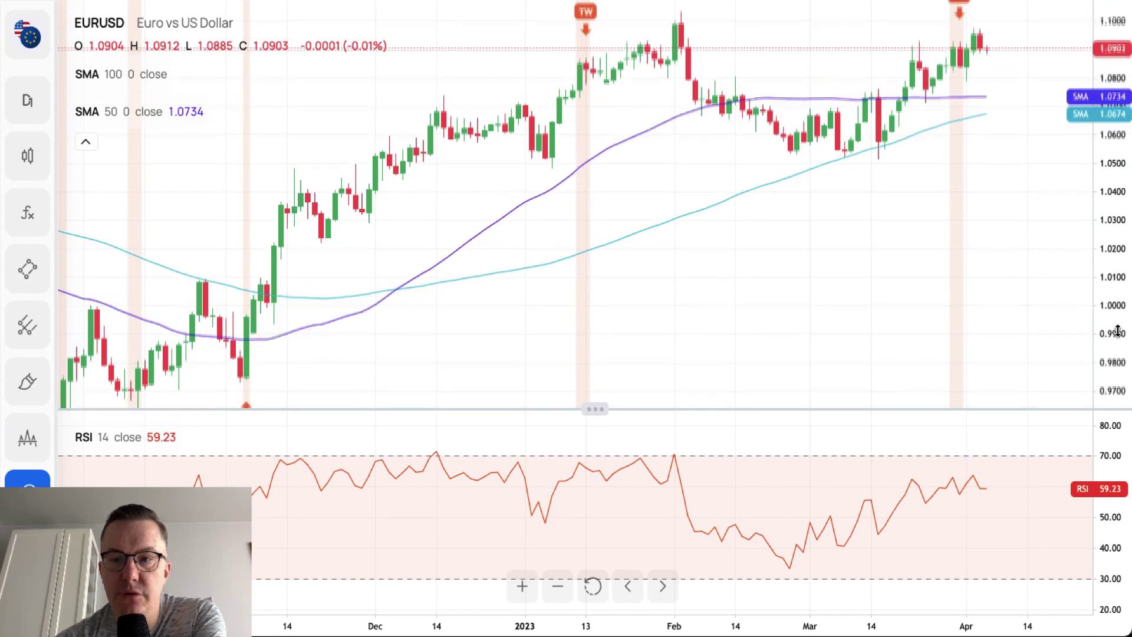
{"action": "left_click_drag", "start_coordinate": [1044, 215], "coordinate": [842, 305]}
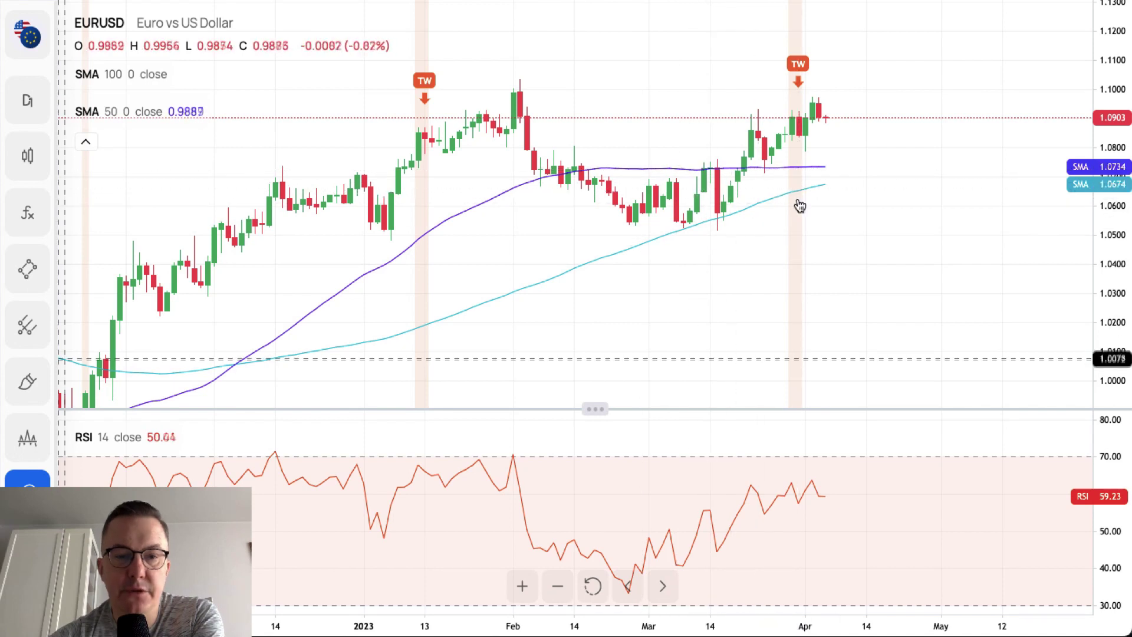
{"action": "left_click", "coordinate": [28, 269]}
{"action": "left_click", "coordinate": [129, 395]}
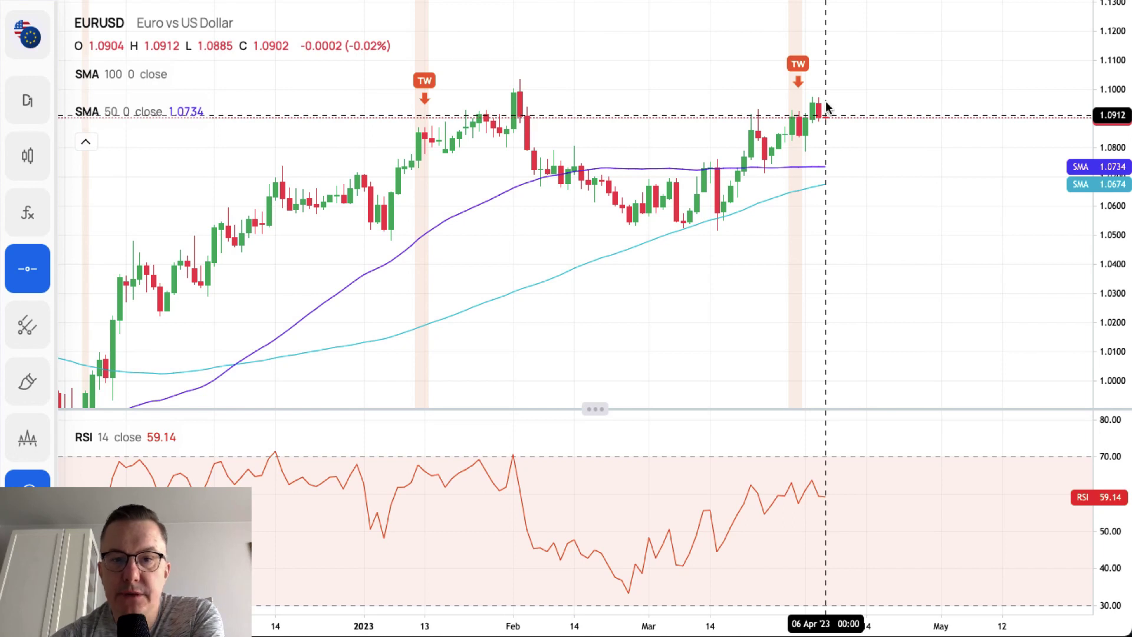
Place a horizontal line at 1.1033 on the February high, then deselect it
{"action": "left_click", "coordinate": [520, 86]}
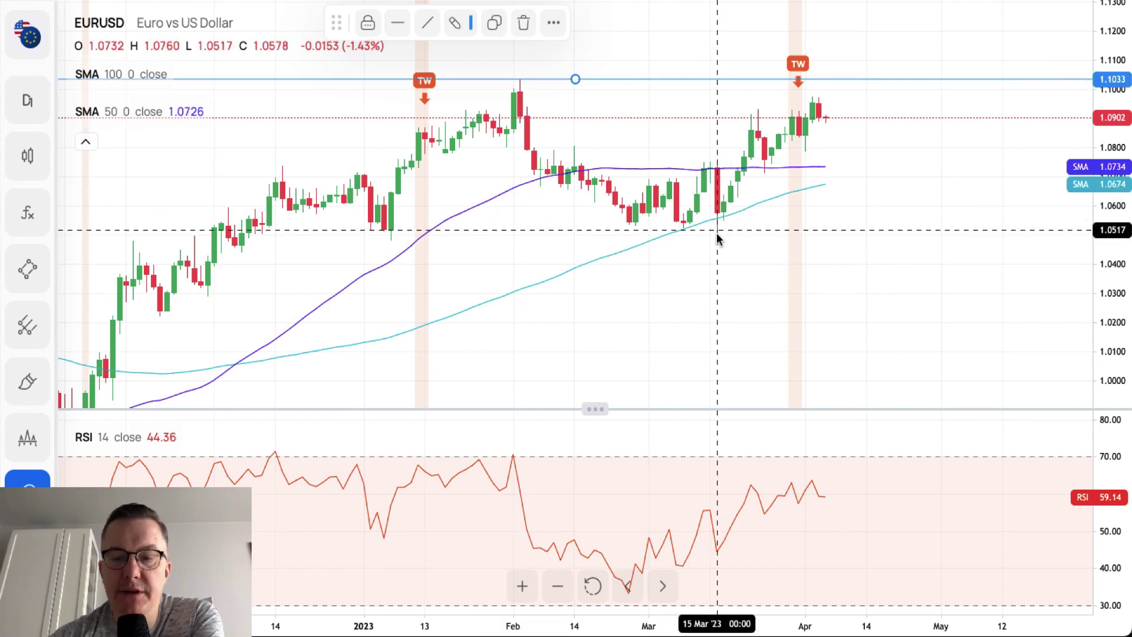
{"action": "left_click", "coordinate": [872, 237]}
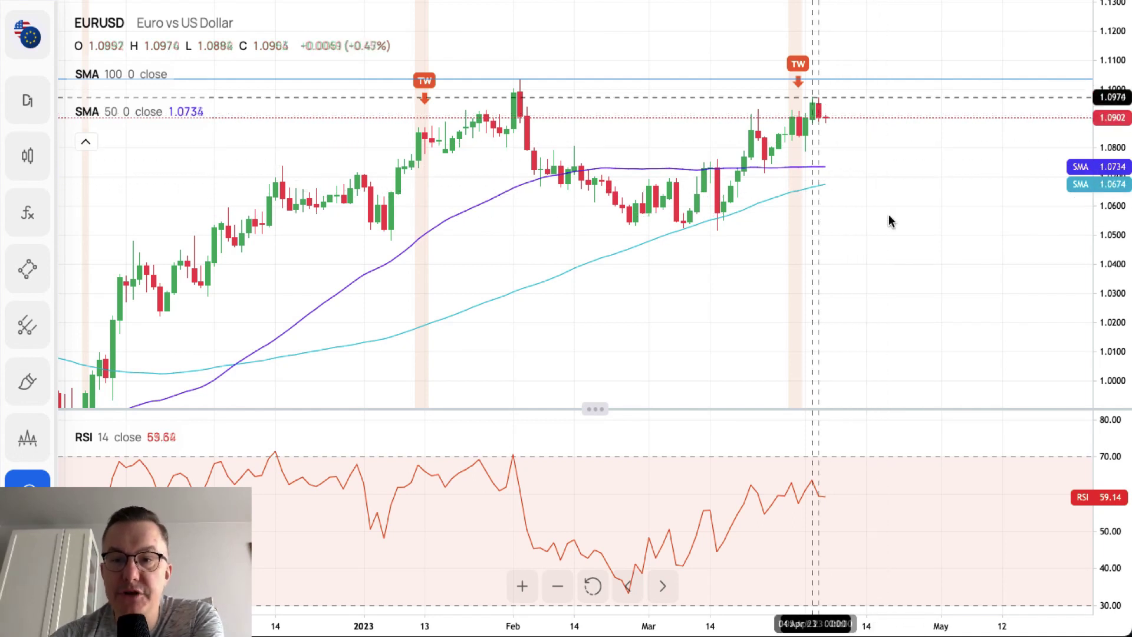
Zoom in on the February–April price action with taller, centred candles
{"action": "left_click", "coordinate": [522, 585]}
{"action": "left_click_drag", "start_coordinate": [1118, 349], "coordinate": [1113, 195]}
{"action": "left_click_drag", "start_coordinate": [800, 191], "coordinate": [884, 292]}
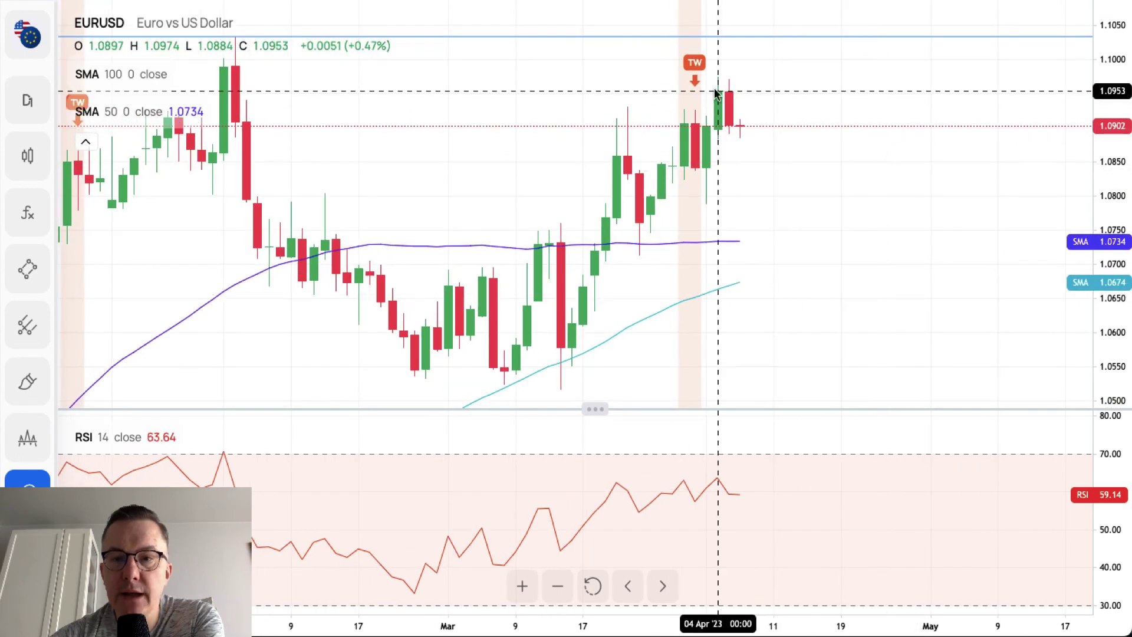
Draw a price line labelled 1.0974 from the 04 Apr high extending right
{"action": "left_click", "coordinate": [28, 265]}
{"action": "right_click", "coordinate": [118, 318]}
{"action": "left_click", "coordinate": [247, 526]}
{"action": "scroll", "coordinate": [134, 450], "scroll_direction": "down", "scroll_amount": 3}
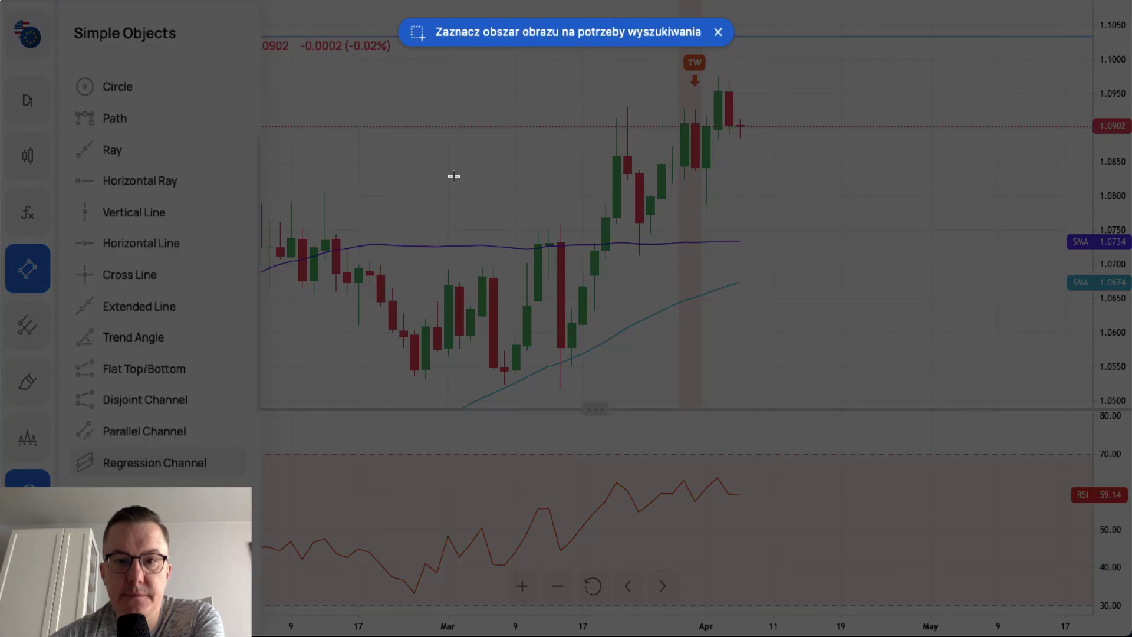
{"action": "left_click", "coordinate": [718, 31]}
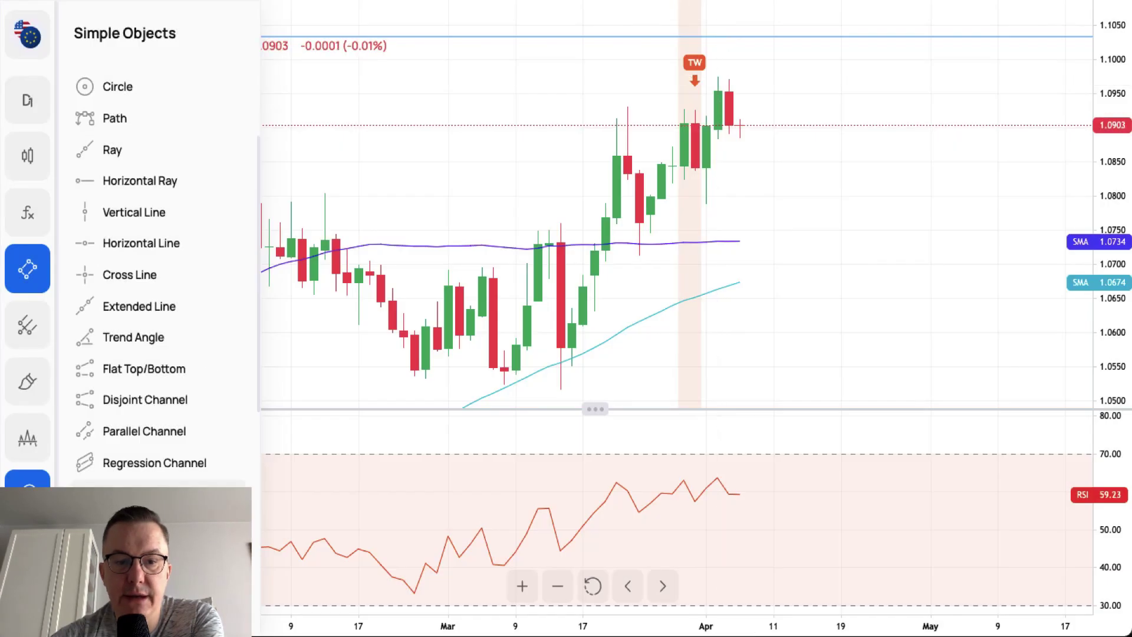
{"action": "scroll", "coordinate": [159, 272], "scroll_direction": "down", "scroll_amount": 6}
{"action": "left_click", "coordinate": [142, 494]}
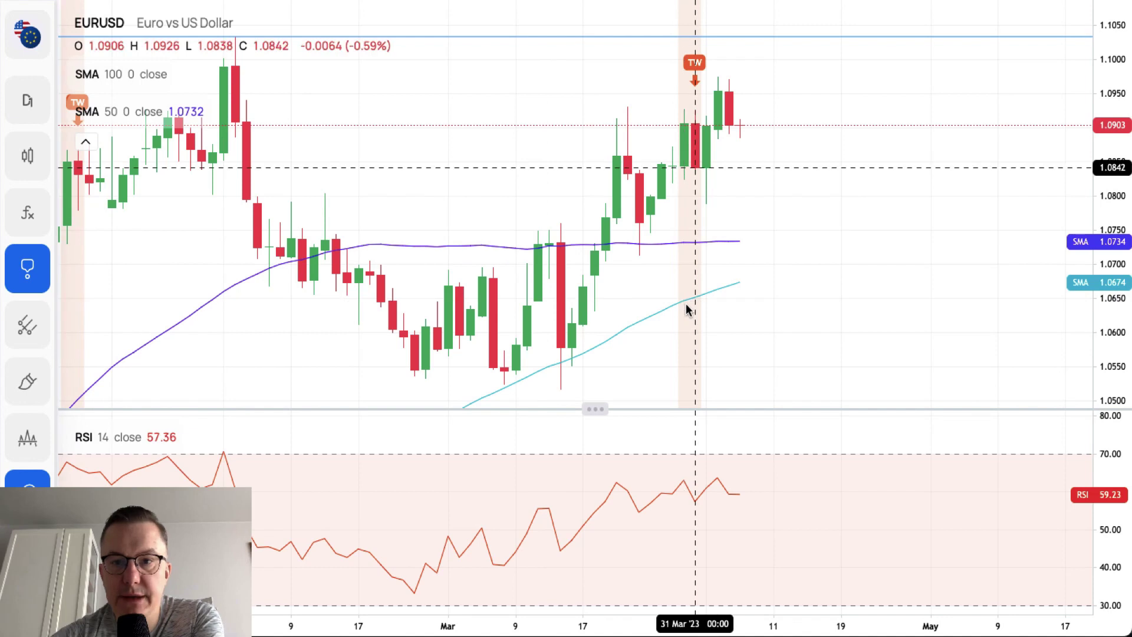
{"action": "left_click", "coordinate": [718, 77]}
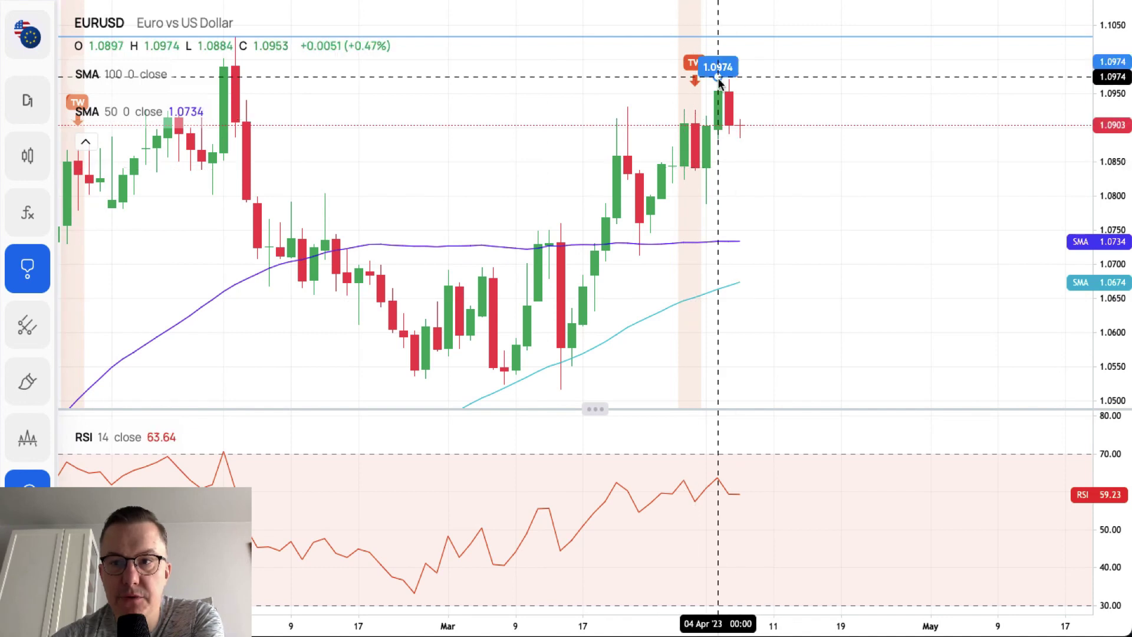
{"action": "left_click", "coordinate": [875, 67]}
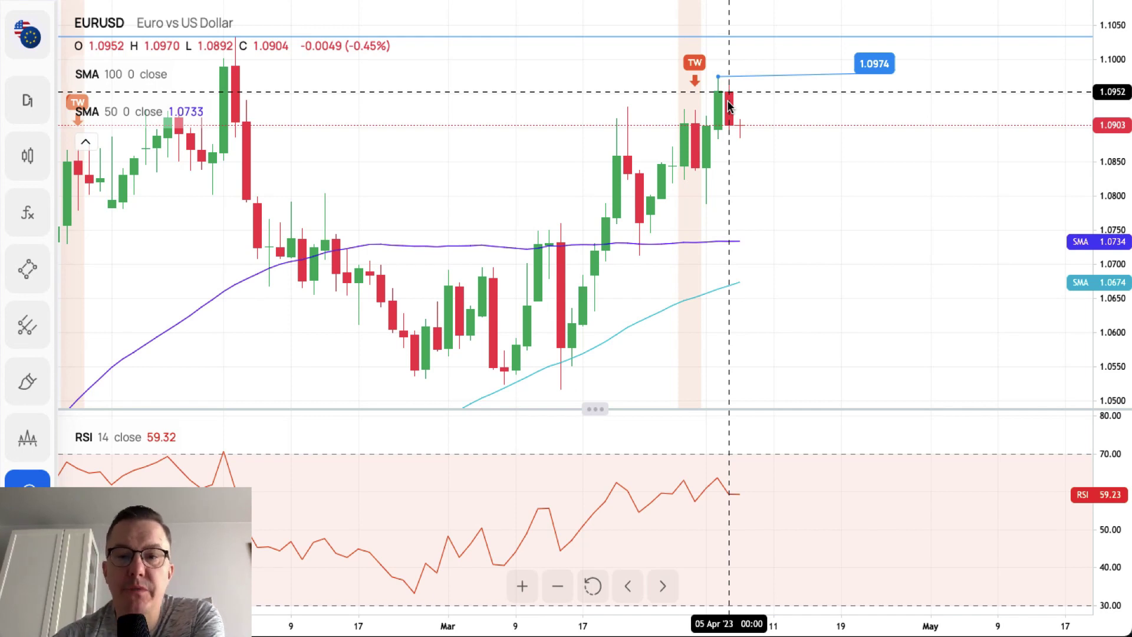
{"action": "left_click", "coordinate": [27, 100]}
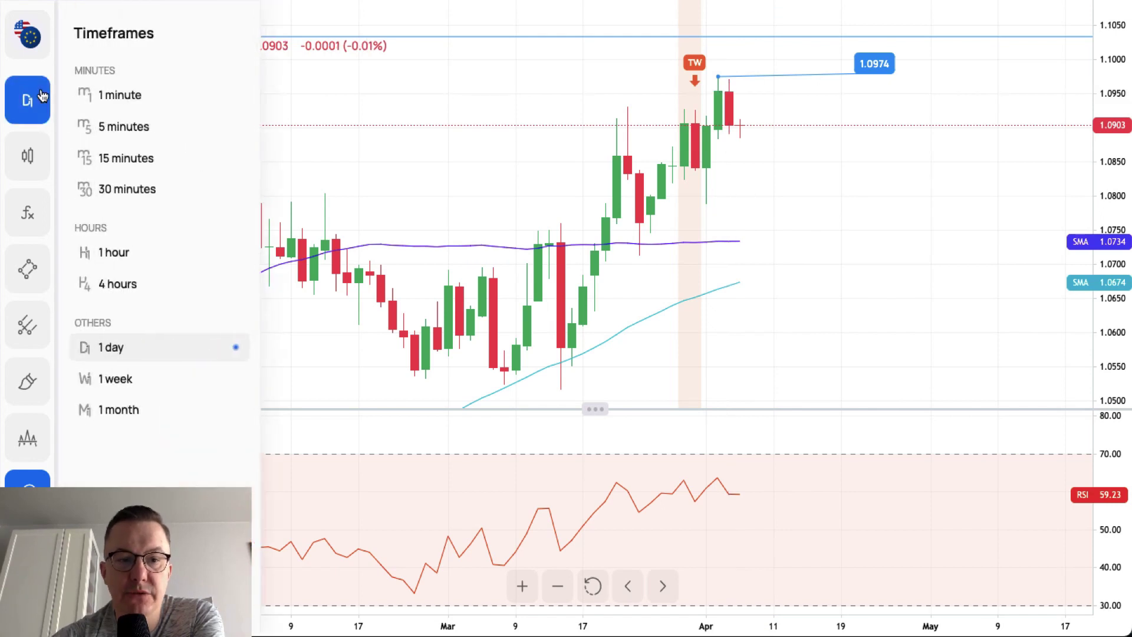
Switch EURUSD to 4-hour candles and level the 1.0974 line from the early-April high
{"action": "left_click", "coordinate": [124, 290]}
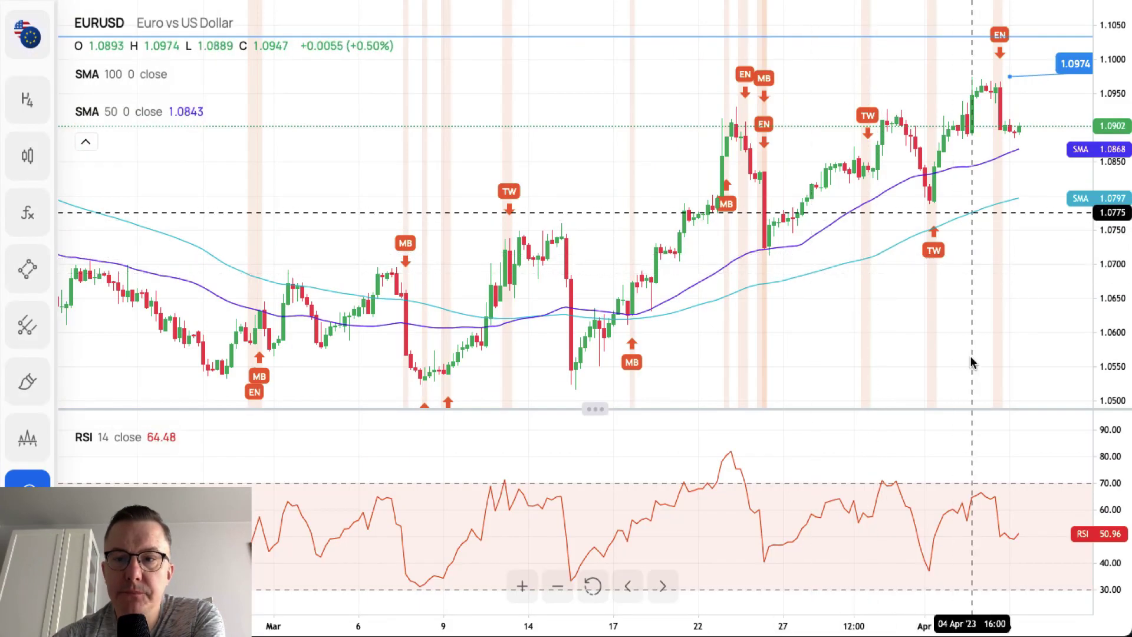
{"action": "left_click_drag", "start_coordinate": [970, 384], "coordinate": [849, 387]}
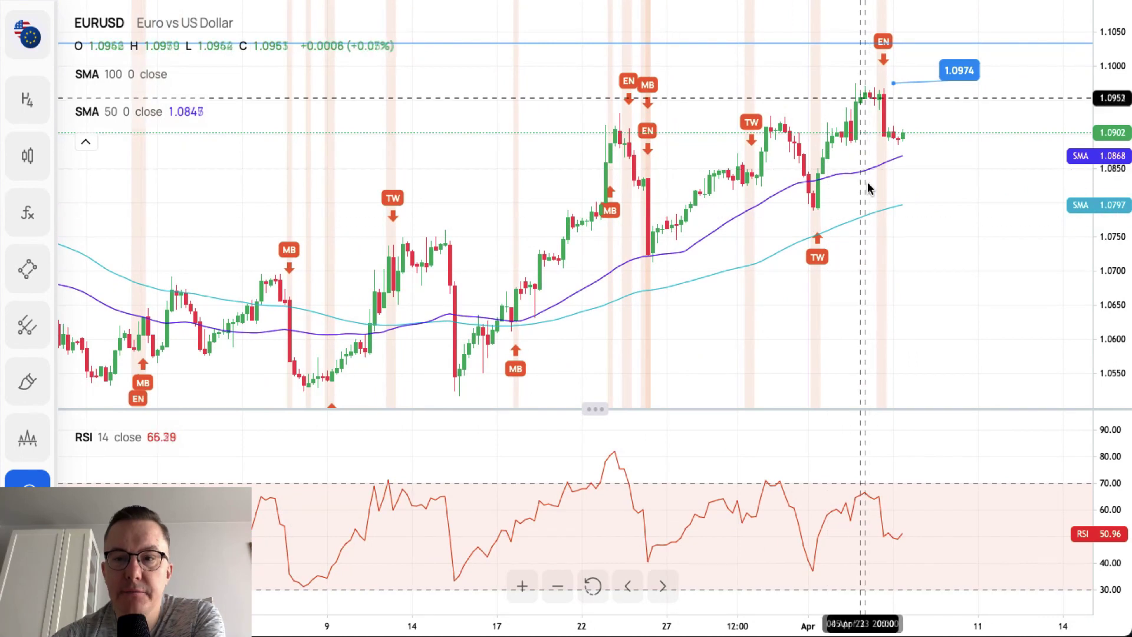
{"action": "left_click_drag", "start_coordinate": [892, 95], "coordinate": [857, 85]}
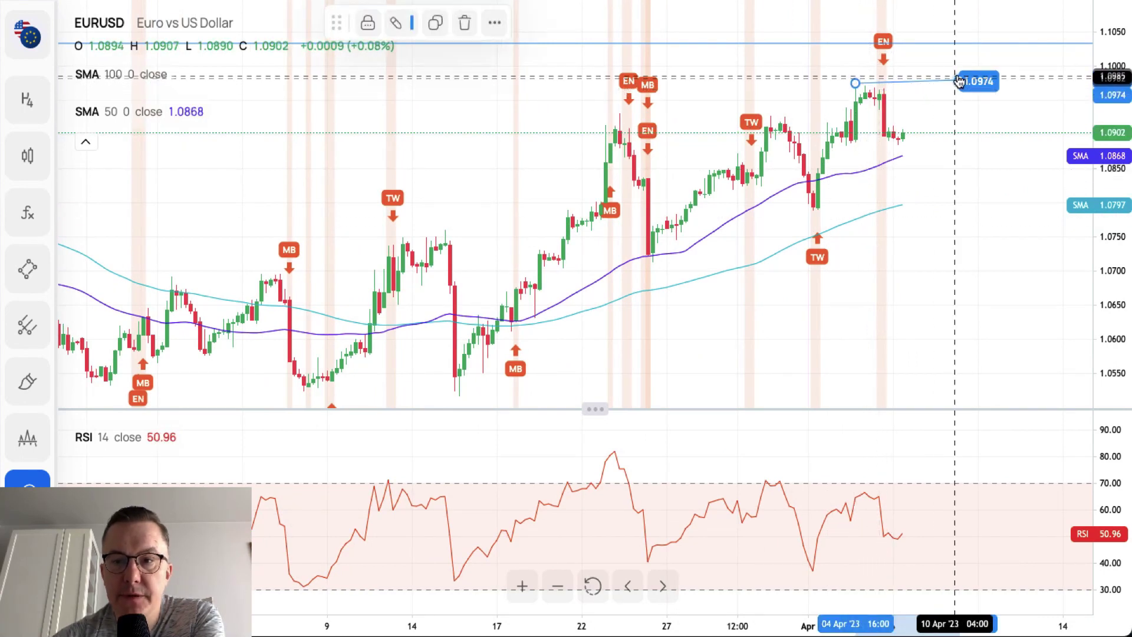
{"action": "left_click_drag", "start_coordinate": [959, 81], "coordinate": [961, 86]}
{"action": "left_click", "coordinate": [938, 95]}
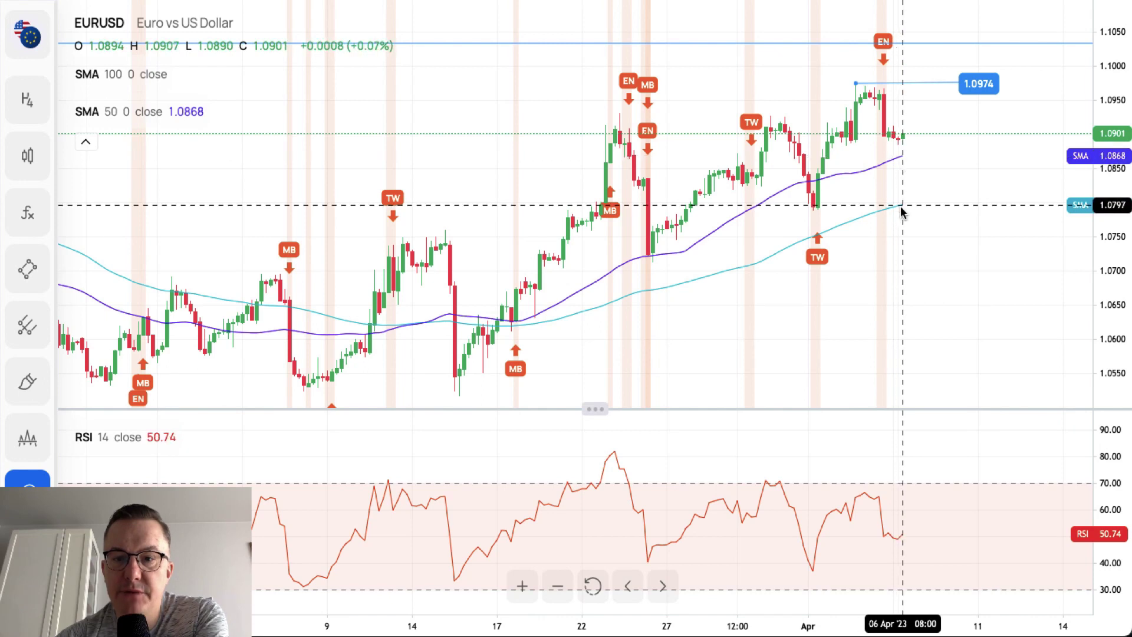
Add horizontal rays at 1.0884 and at the 1.0789 low on the EURUSD chart
{"action": "left_click", "coordinate": [42, 270]}
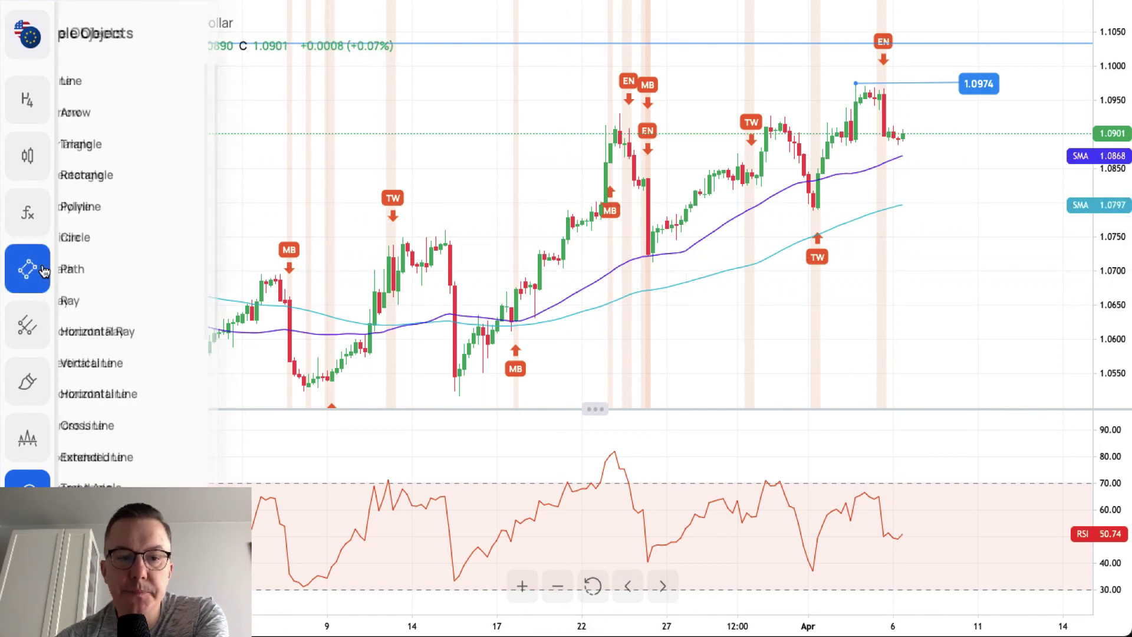
{"action": "left_click", "coordinate": [99, 333]}
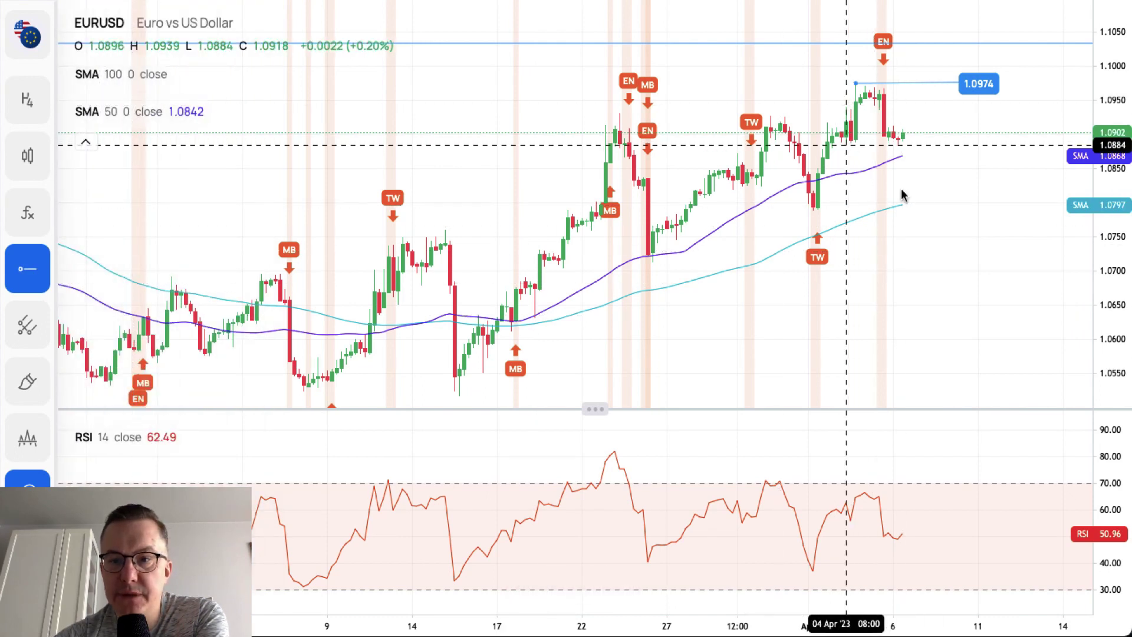
{"action": "left_click", "coordinate": [846, 145]}
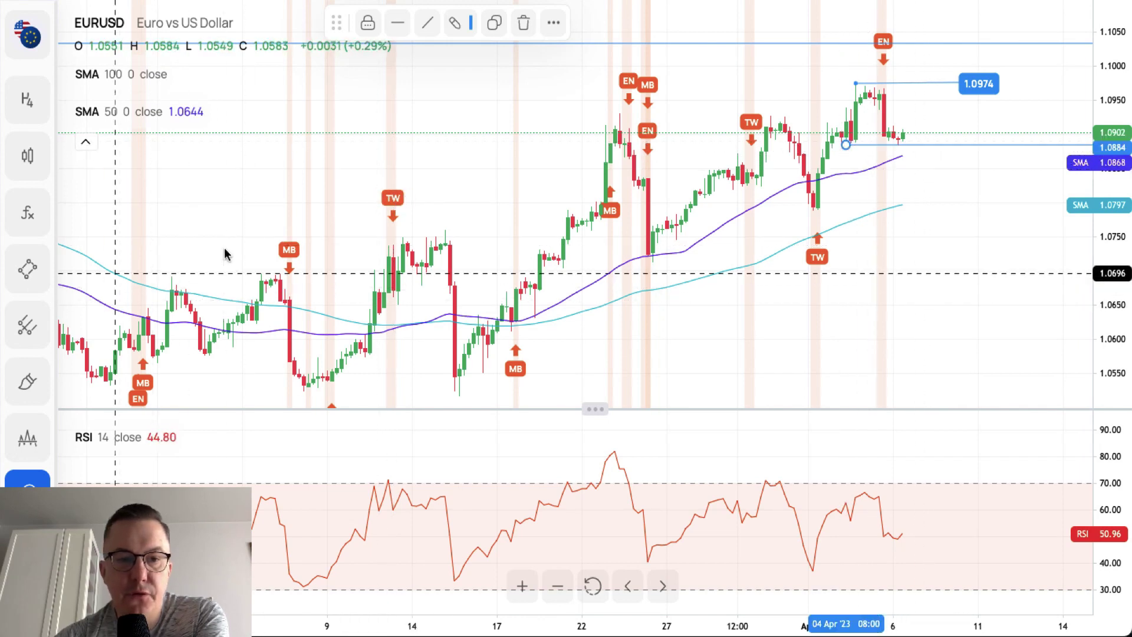
{"action": "left_click", "coordinate": [47, 270]}
{"action": "left_click", "coordinate": [94, 333]}
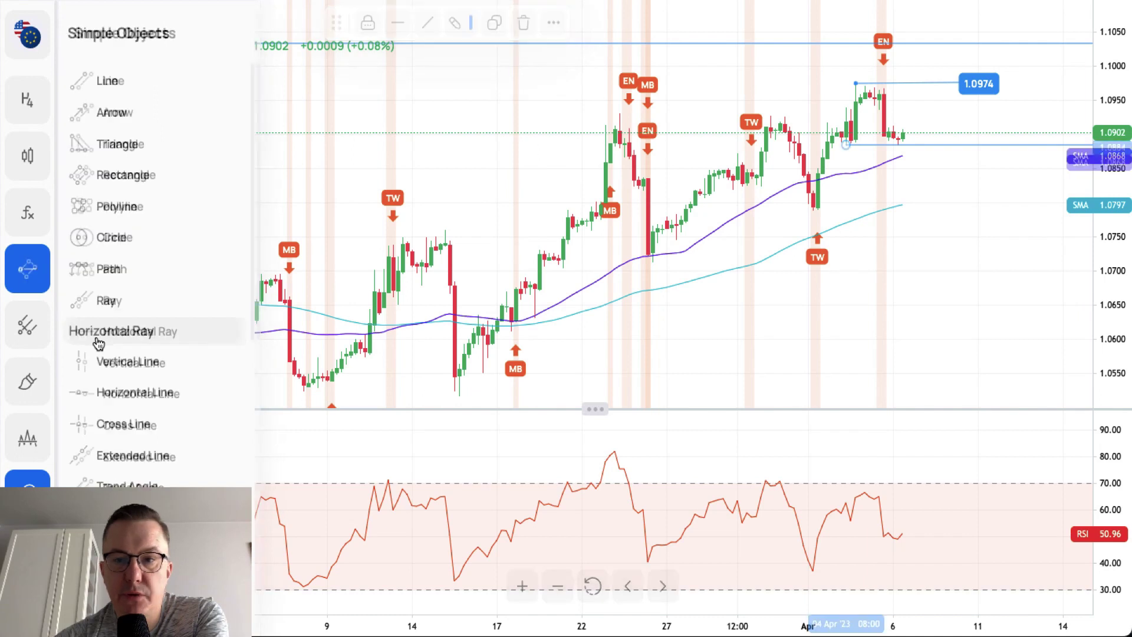
{"action": "left_click", "coordinate": [813, 210]}
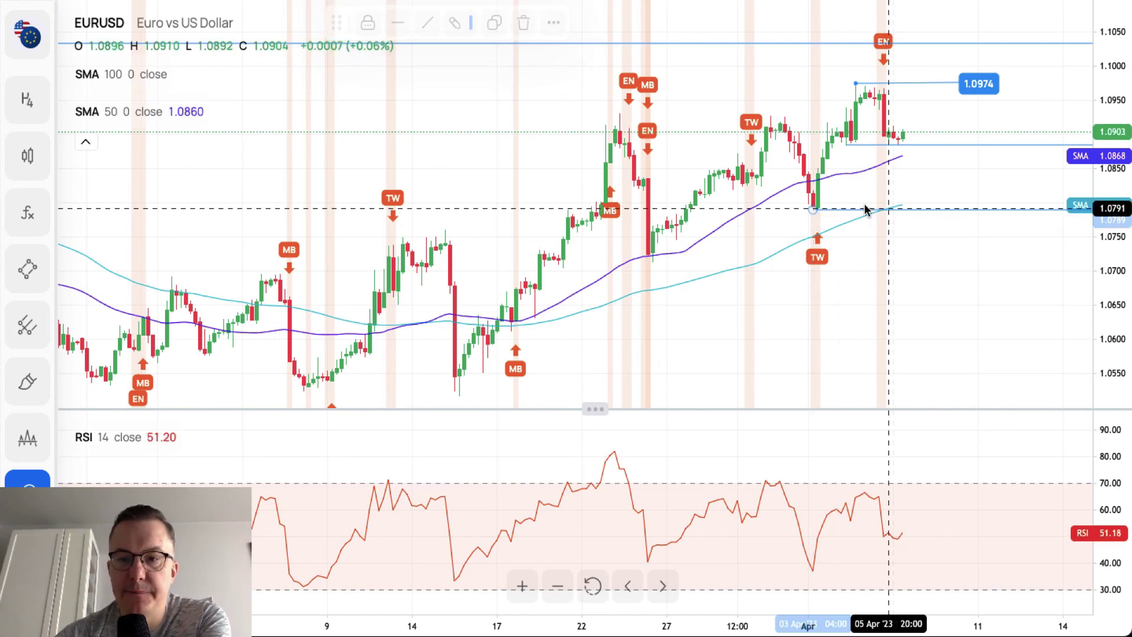
{"action": "left_click", "coordinate": [906, 162]}
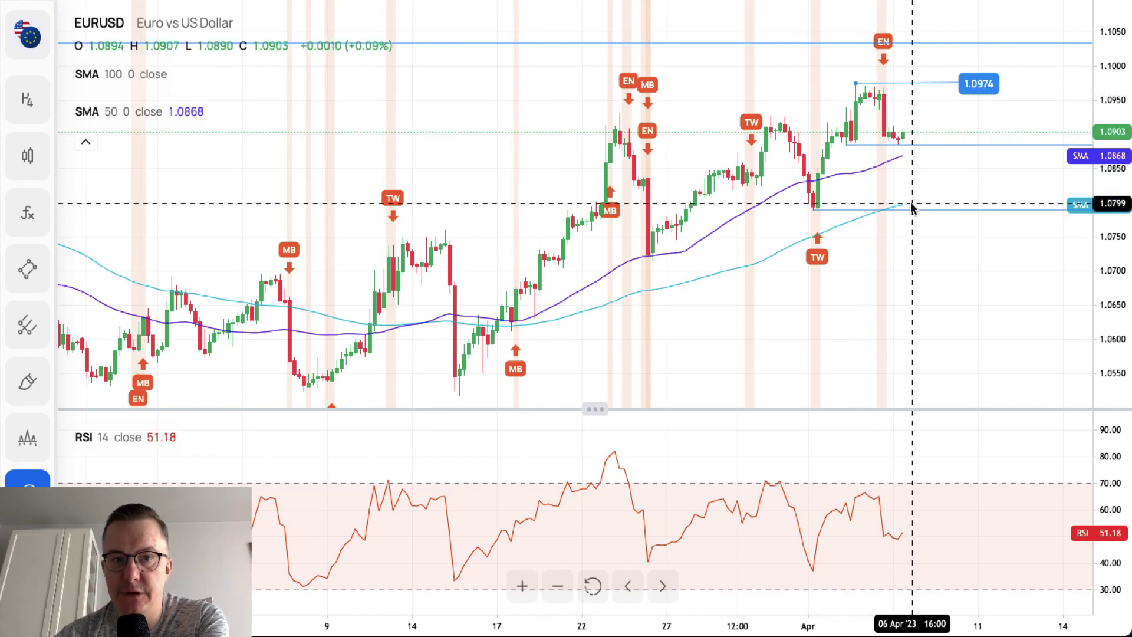
{"action": "left_click", "coordinate": [34, 44]}
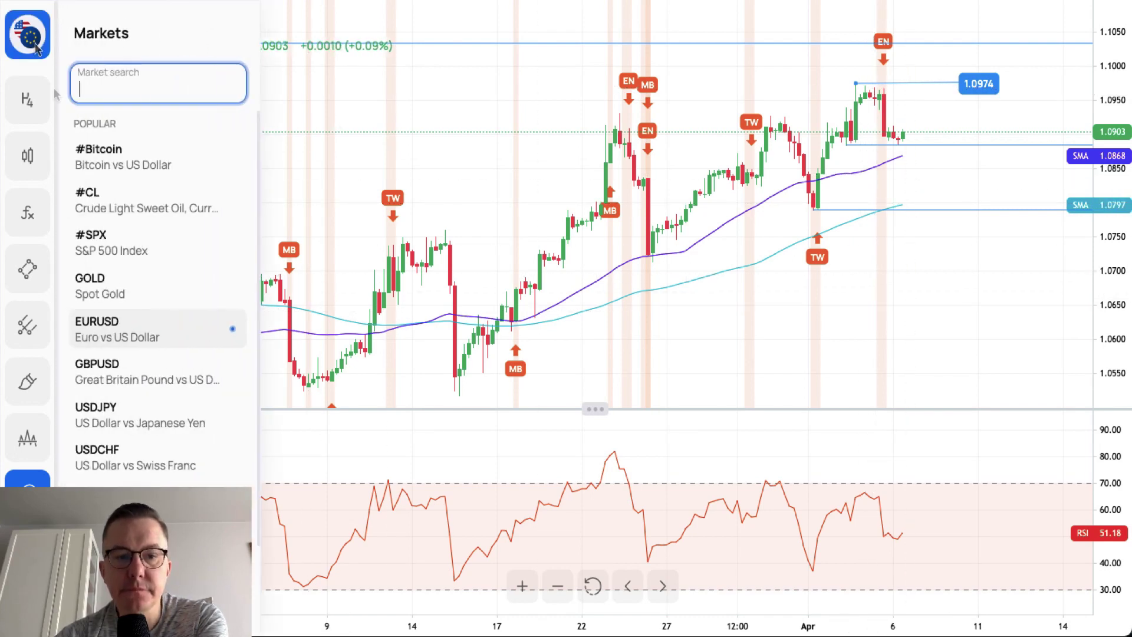
Switch the chart to GOLD, zoom in twice and stretch the price scale around the recent rally
{"action": "left_click", "coordinate": [109, 285]}
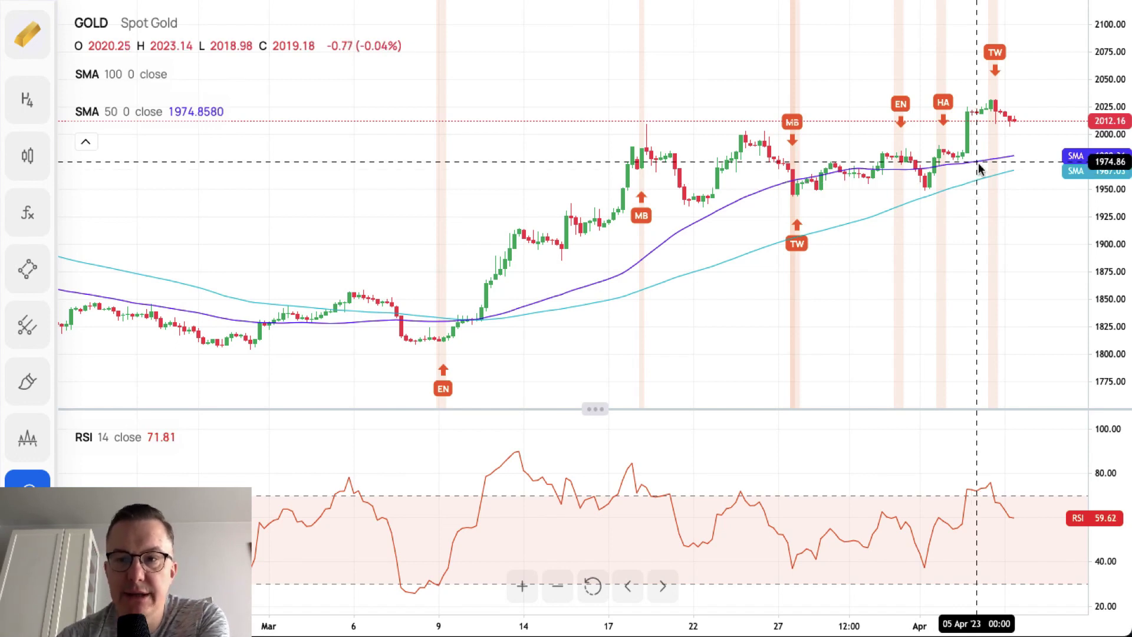
{"action": "left_click", "coordinate": [519, 586]}
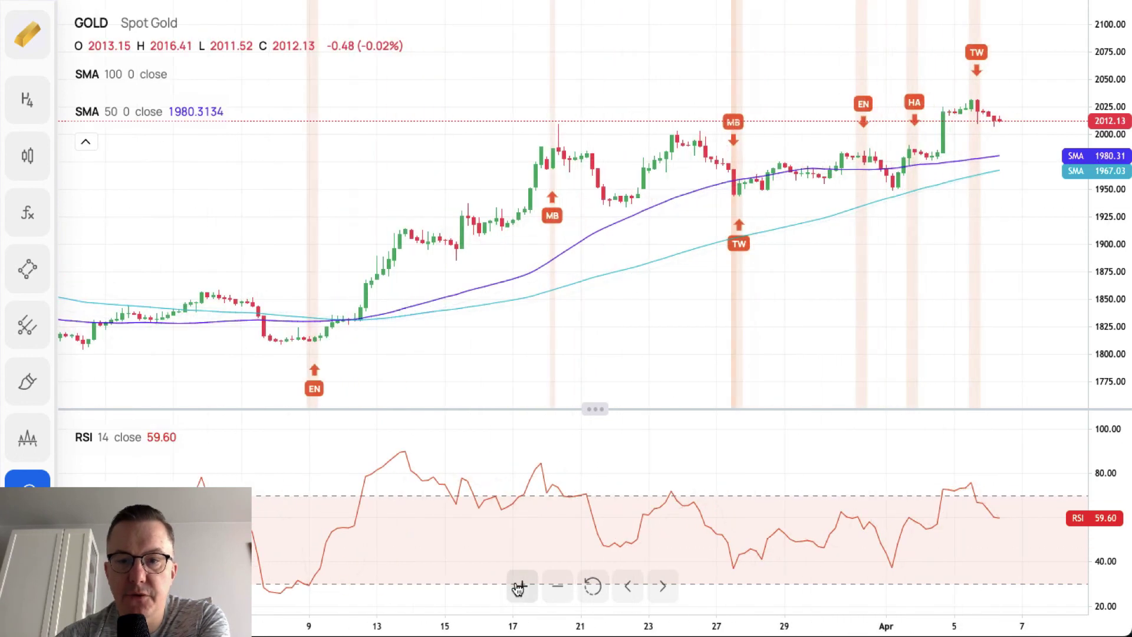
{"action": "left_click", "coordinate": [519, 586]}
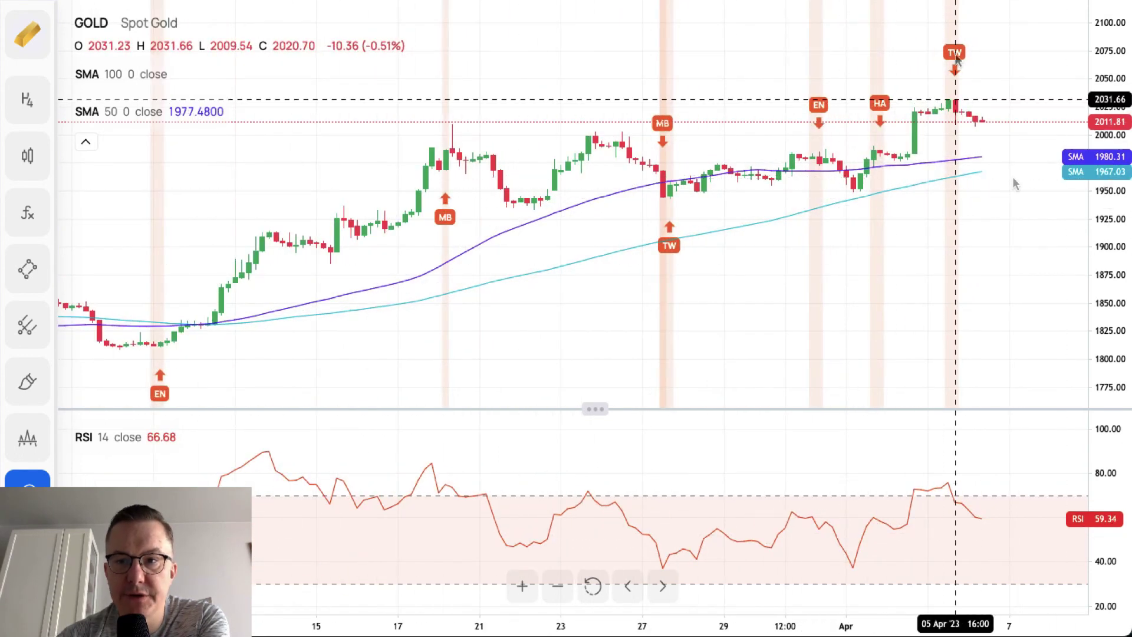
{"action": "left_click_drag", "start_coordinate": [1108, 230], "coordinate": [1109, 217]}
{"action": "left_click_drag", "start_coordinate": [1023, 150], "coordinate": [1015, 202]}
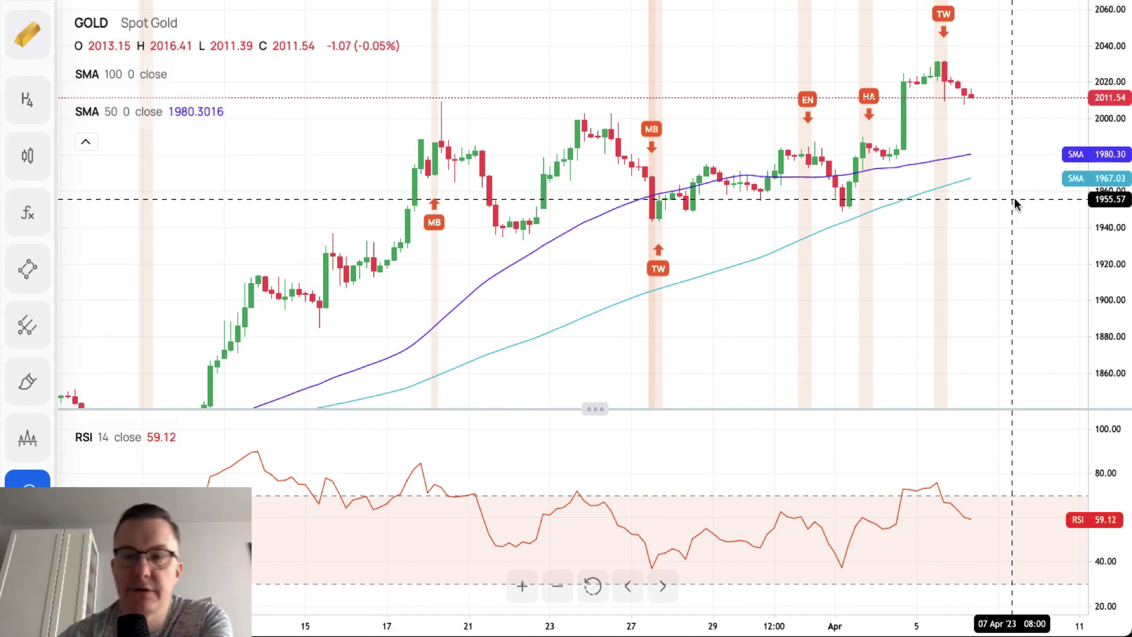
Draw an Elliott Impulse Wave with points 0–5 across Gold's early-April rally
{"action": "left_click", "coordinate": [27, 325]}
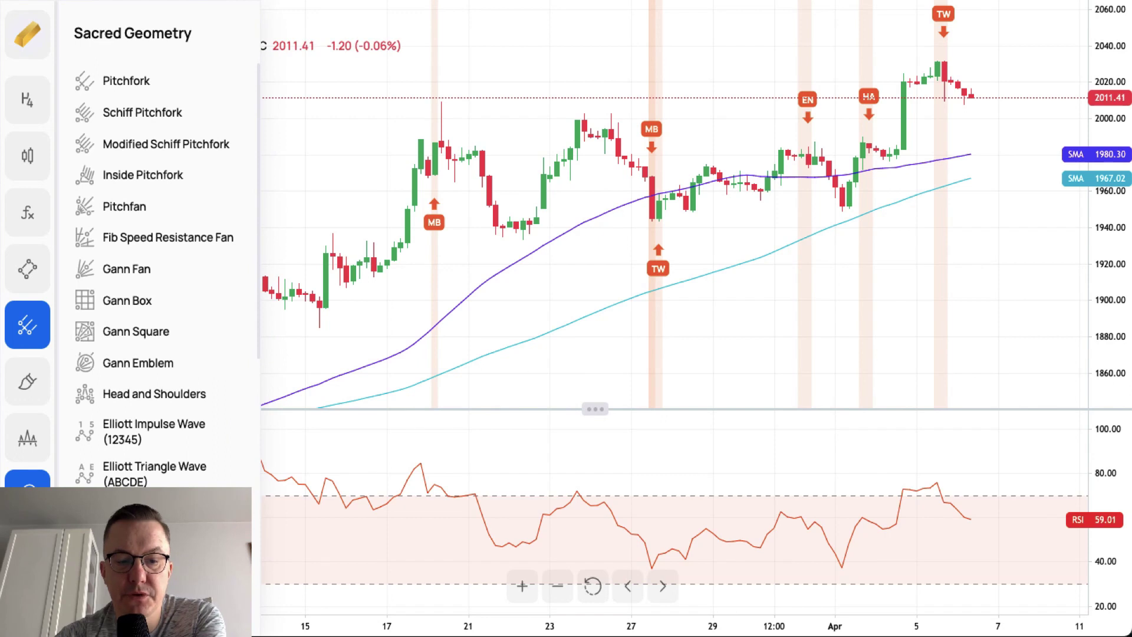
{"action": "left_click", "coordinate": [154, 431]}
{"action": "left_click", "coordinate": [842, 210]}
{"action": "left_click", "coordinate": [862, 136]}
{"action": "left_click", "coordinate": [890, 161]}
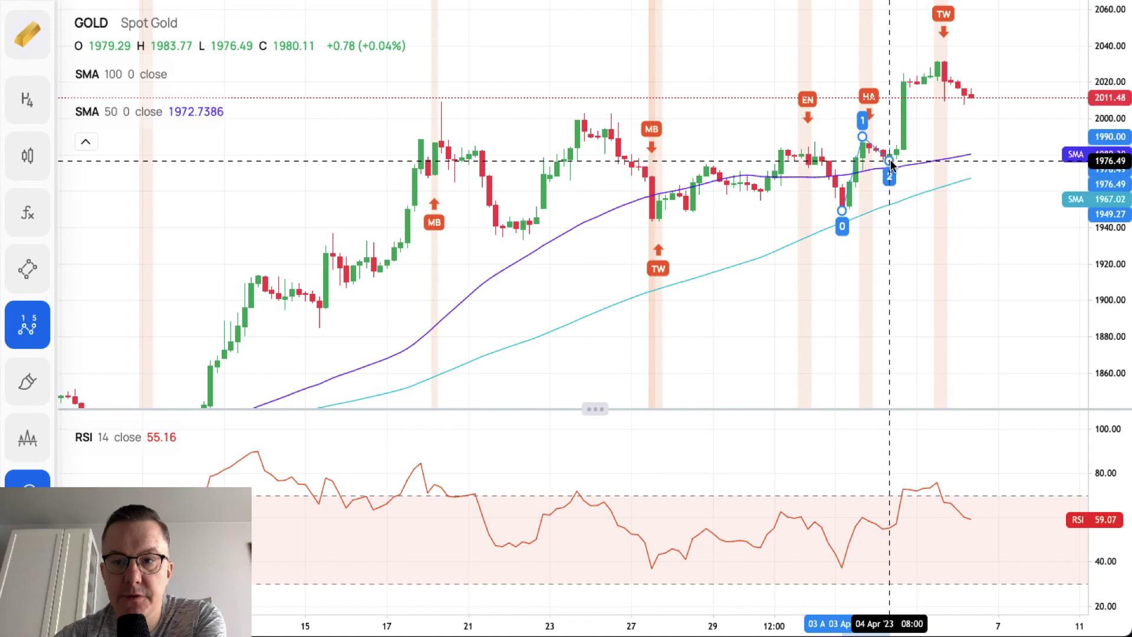
{"action": "left_click", "coordinate": [904, 73]}
{"action": "left_click", "coordinate": [917, 84]}
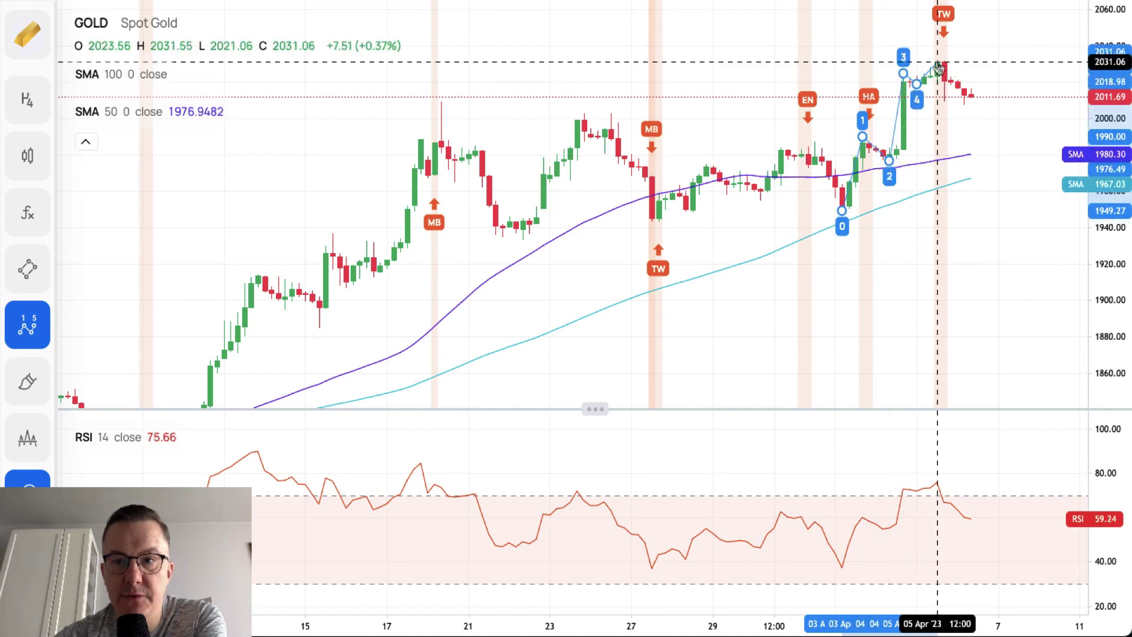
{"action": "left_click", "coordinate": [938, 64]}
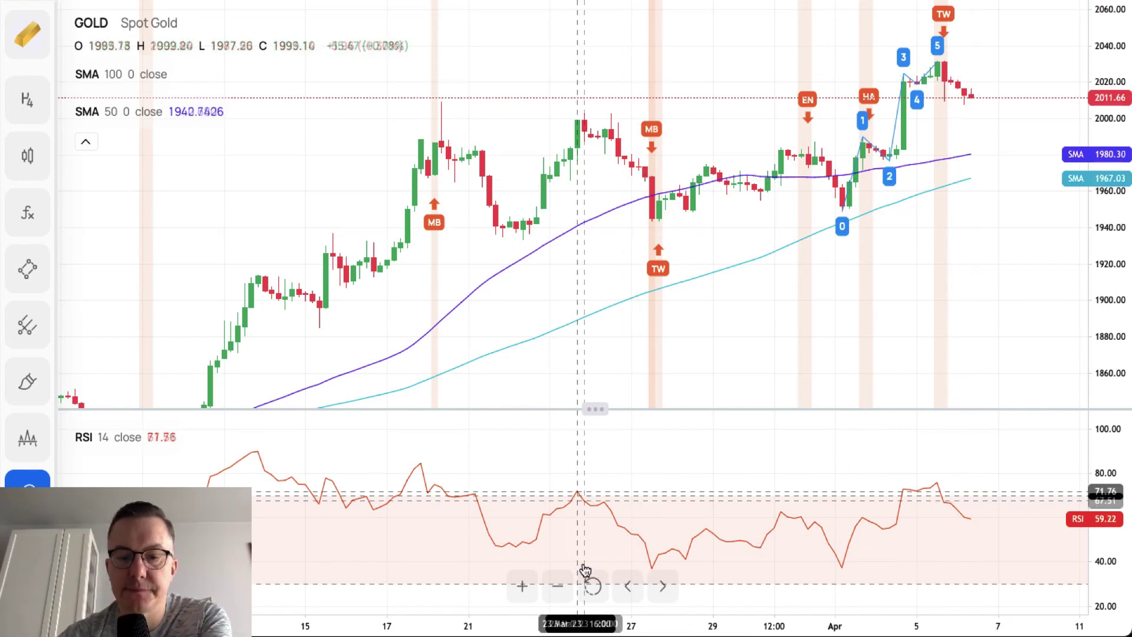
Zoom in closer on the completed wave and stretch the price scale
{"action": "left_click", "coordinate": [522, 585]}
{"action": "left_click_drag", "start_coordinate": [1113, 345], "coordinate": [982, 224]}
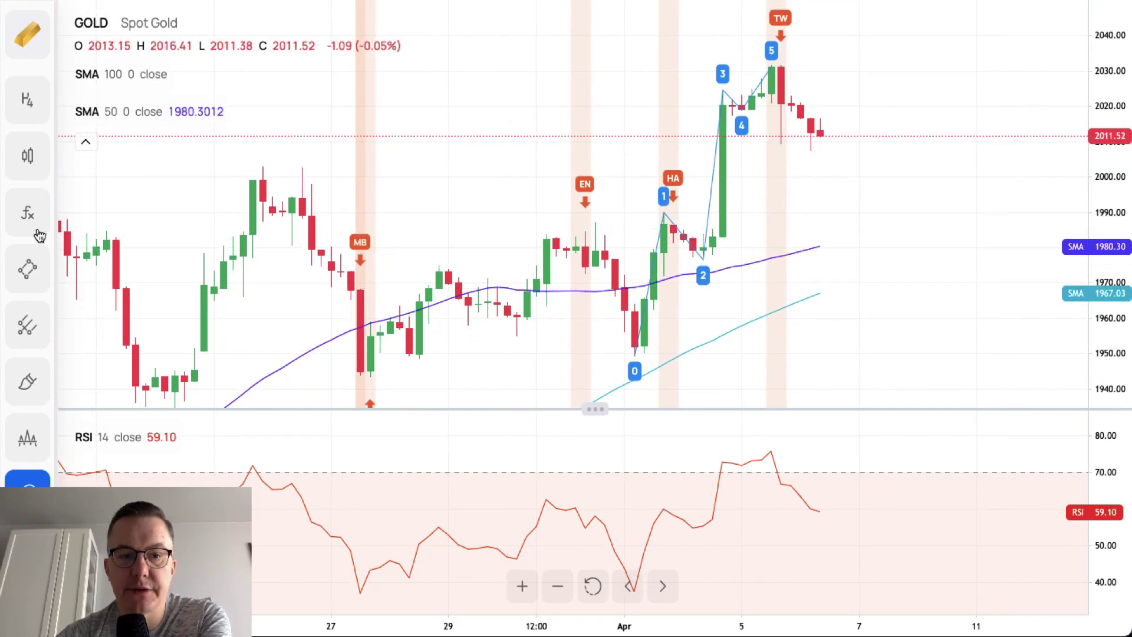
{"action": "left_click", "coordinate": [32, 274]}
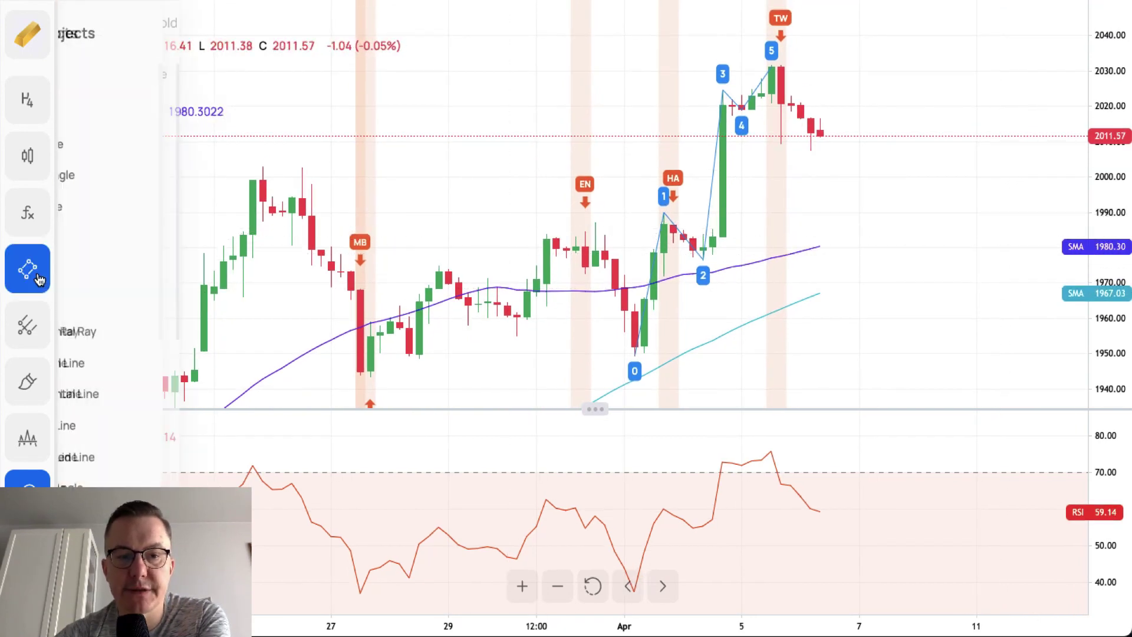
Draw horizontal rays at 2002.84 and 1987.09 and a full-width horizontal line at 1943.88
{"action": "left_click", "coordinate": [124, 330]}
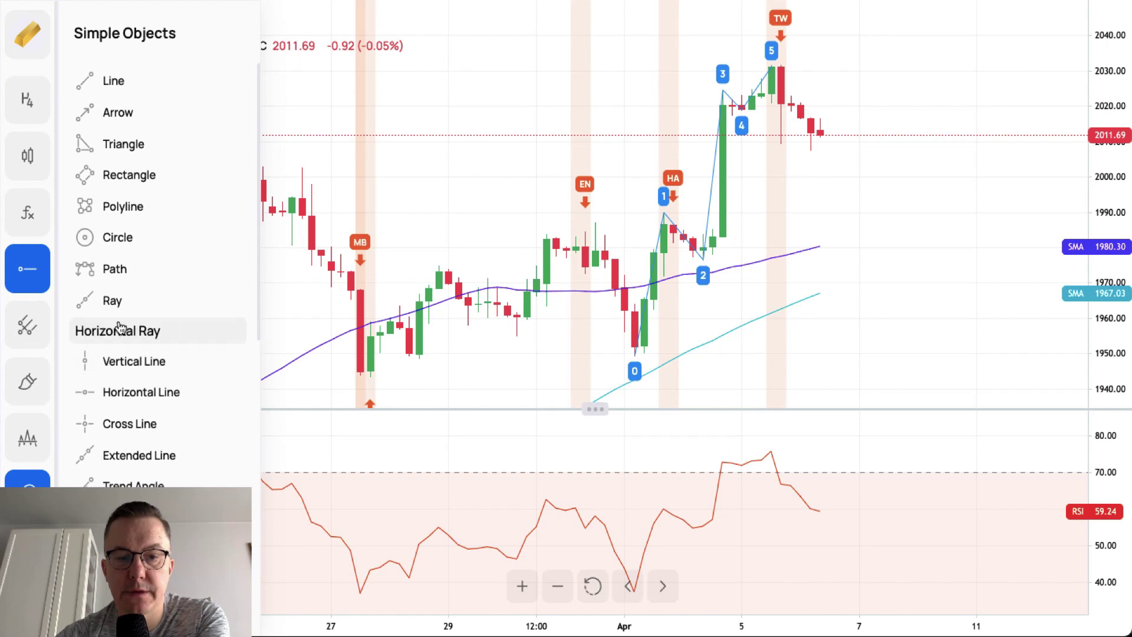
{"action": "left_click", "coordinate": [263, 168]}
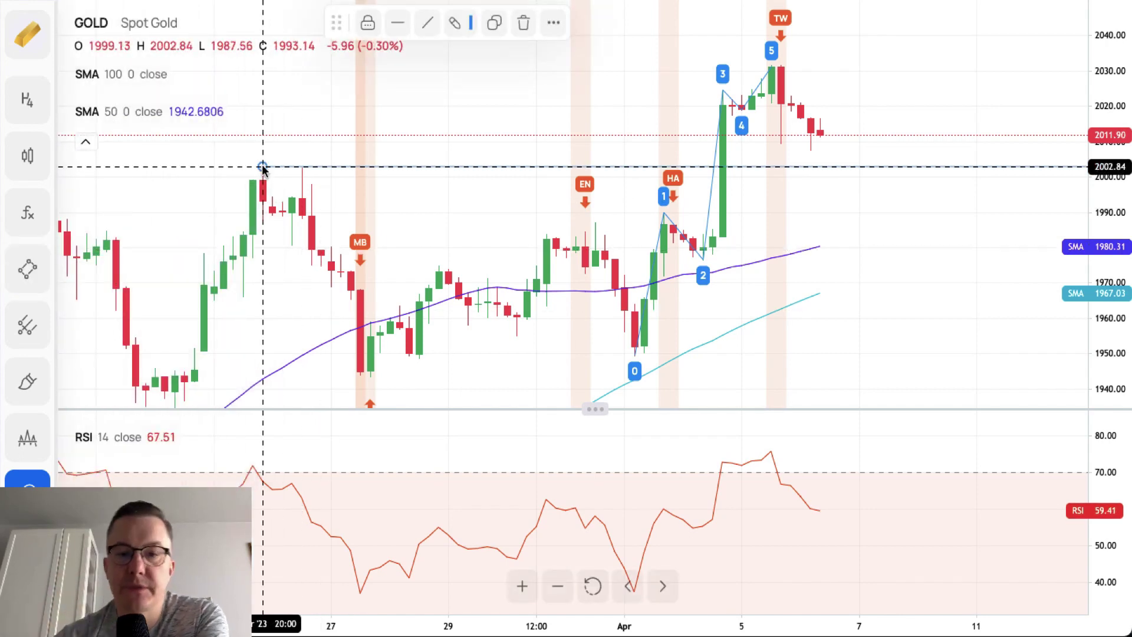
{"action": "left_click", "coordinate": [31, 273]}
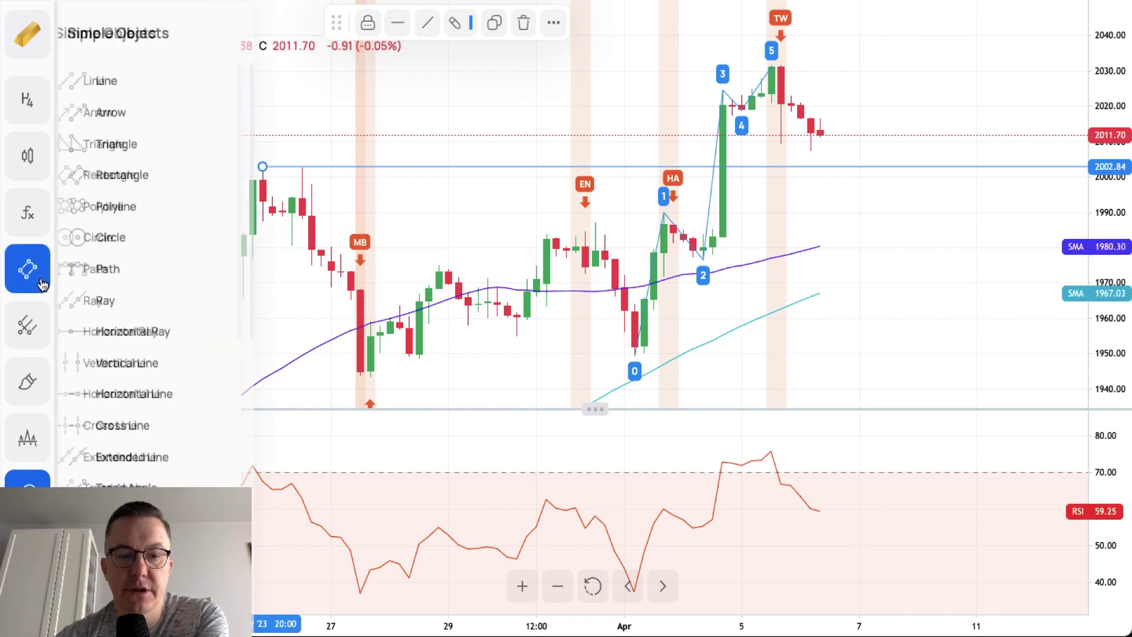
{"action": "left_click", "coordinate": [90, 347]}
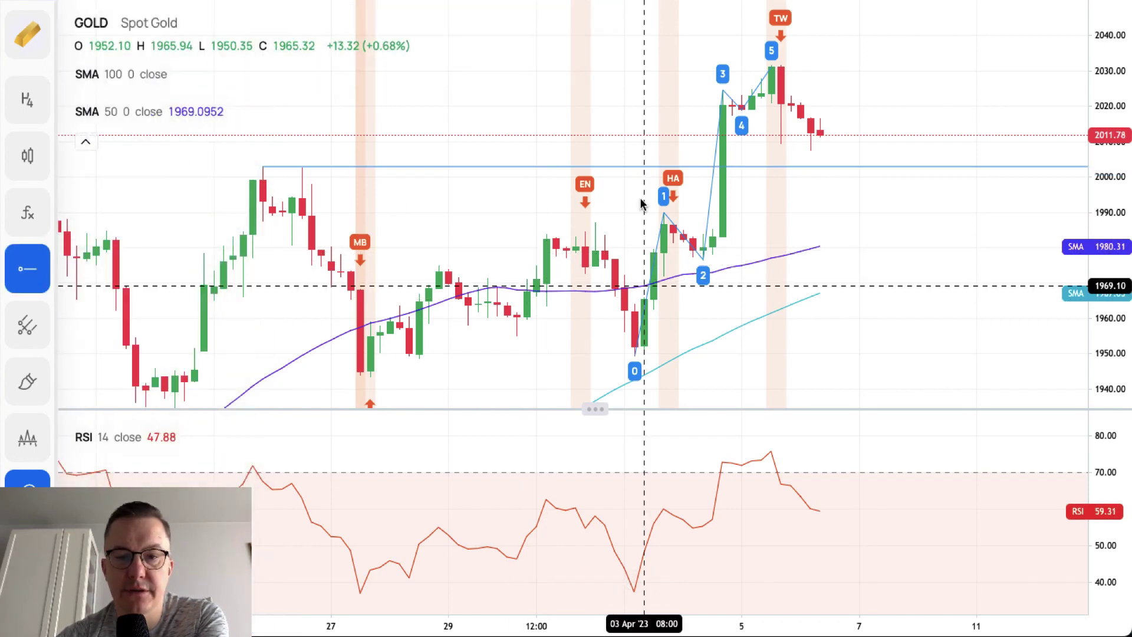
{"action": "left_click", "coordinate": [595, 223]}
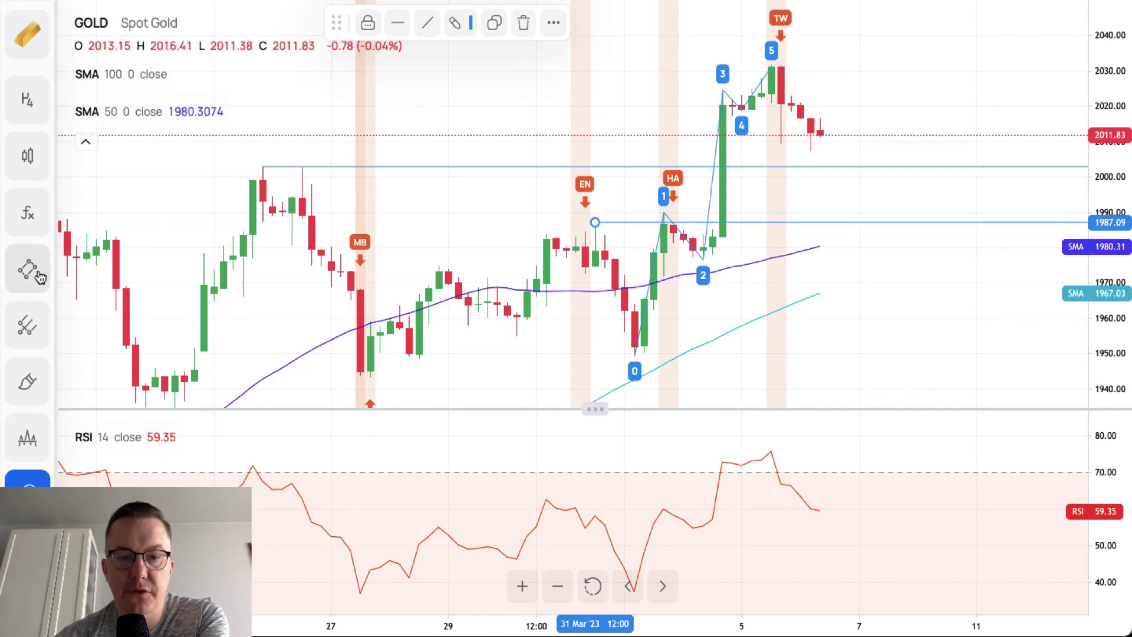
{"action": "left_click", "coordinate": [39, 276]}
{"action": "left_click", "coordinate": [121, 395]}
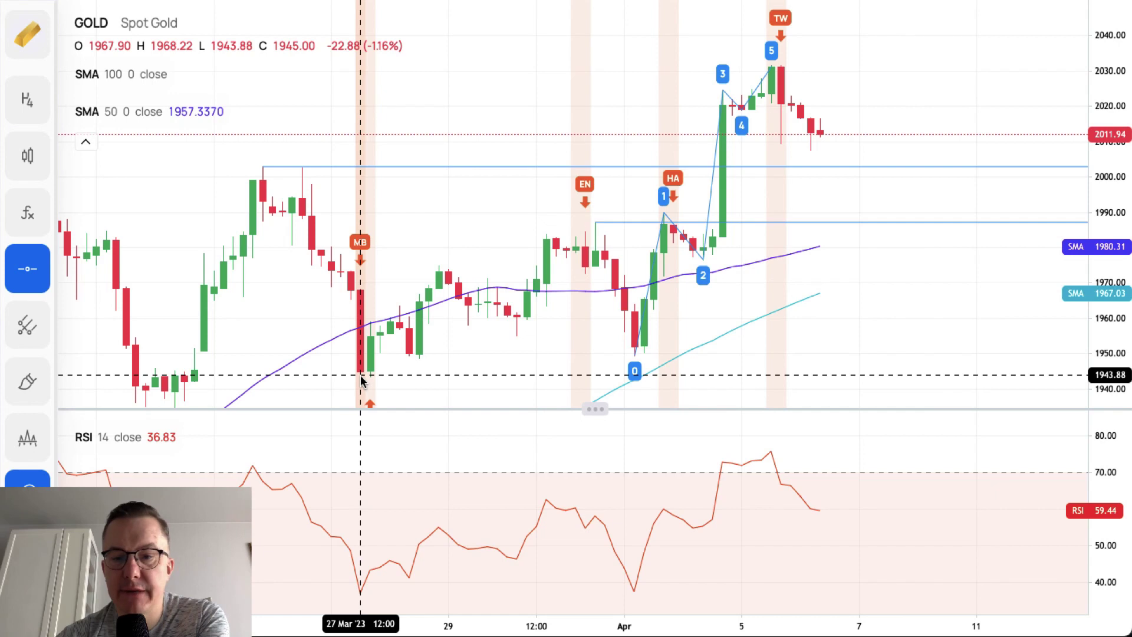
{"action": "left_click", "coordinate": [360, 378]}
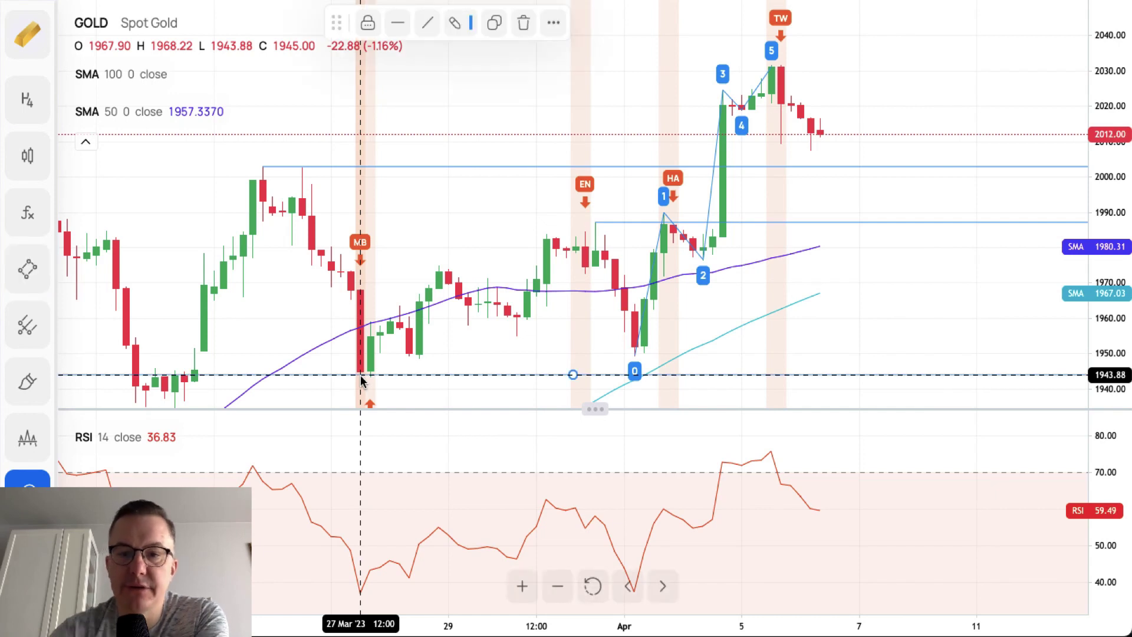
{"action": "left_click", "coordinate": [864, 336]}
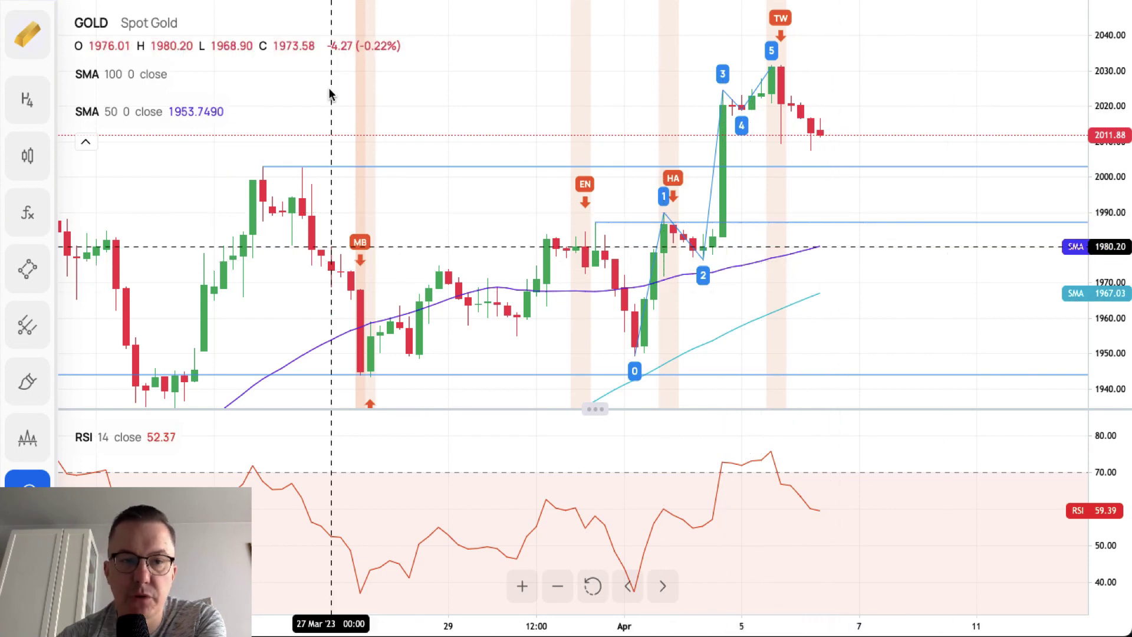
Switch to USDJPY and draw horizontal rays at the 129.66 March 24 low and 133.77 high
{"action": "left_click", "coordinate": [31, 56]}
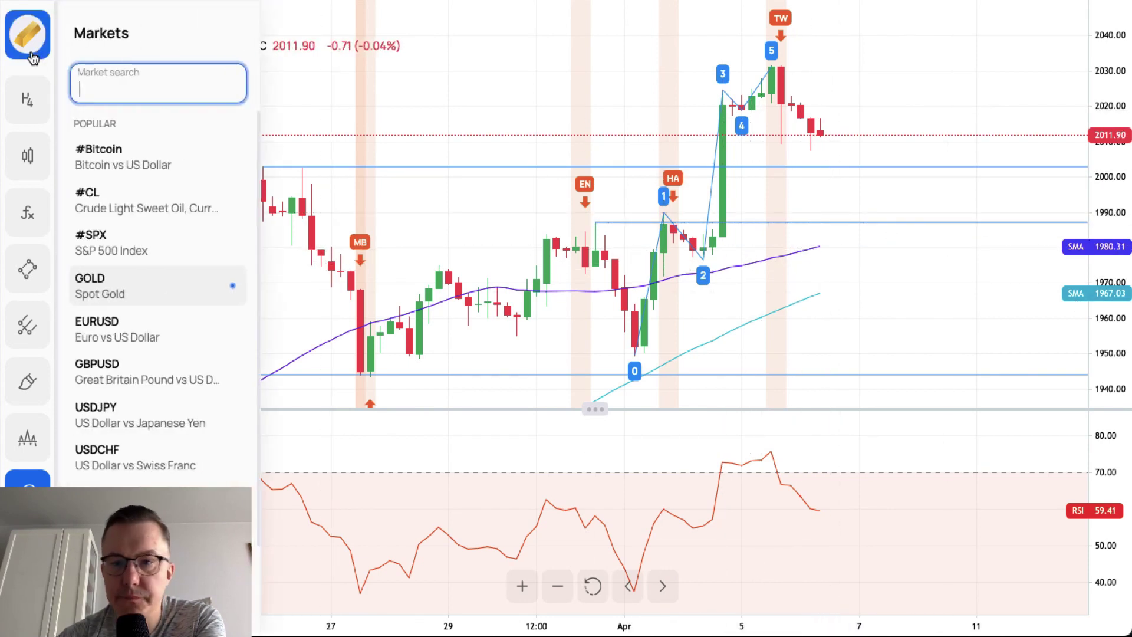
{"action": "left_click", "coordinate": [162, 422]}
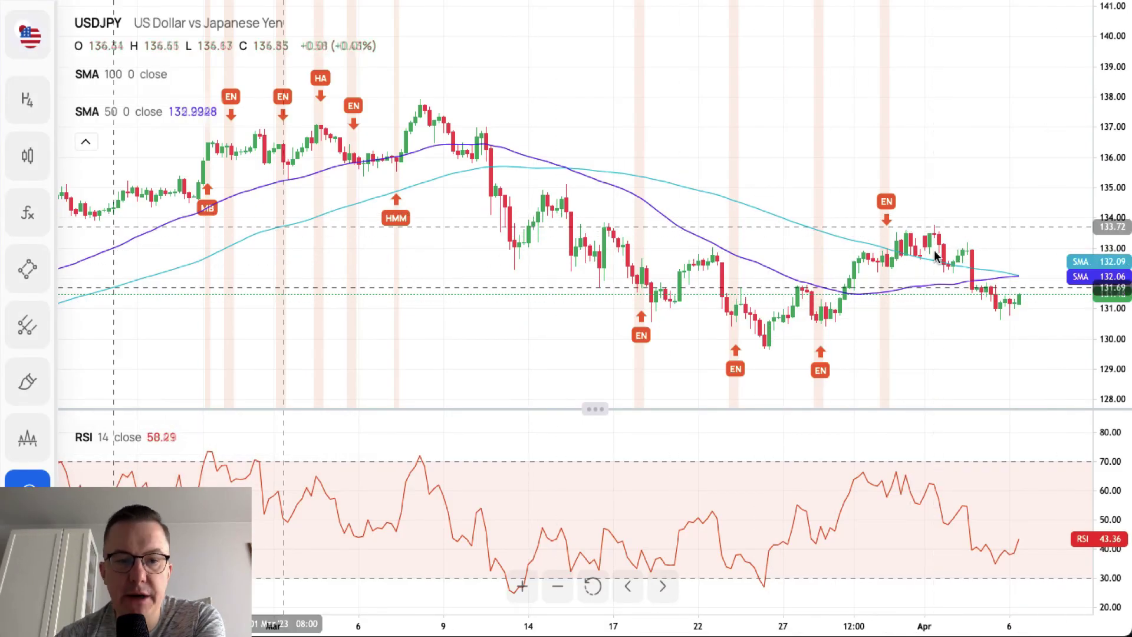
{"action": "left_click", "coordinate": [28, 271]}
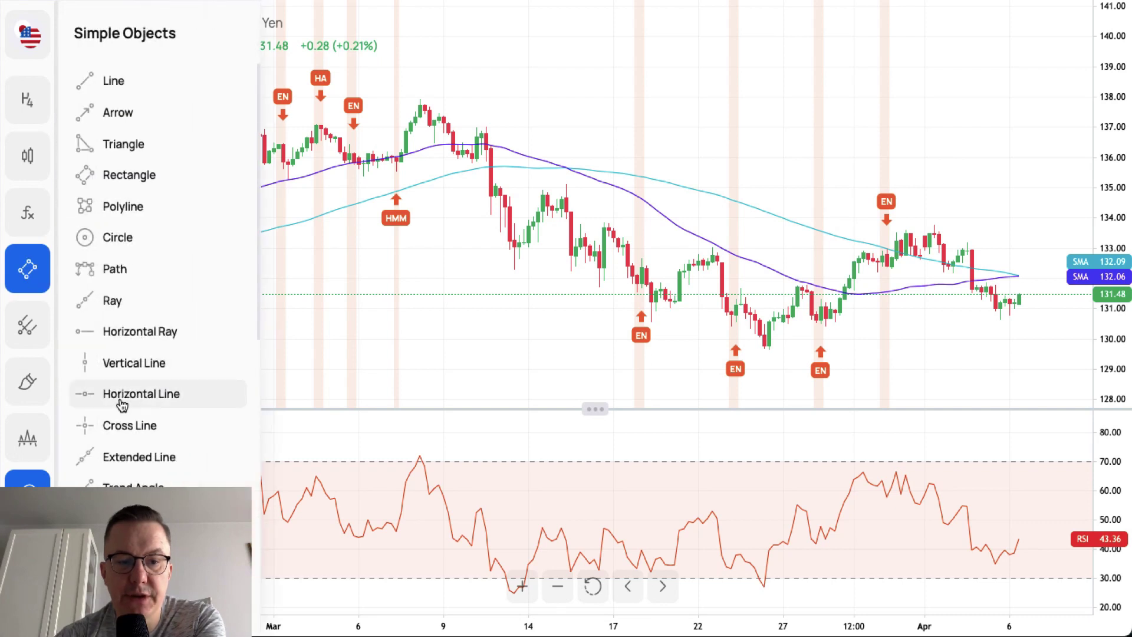
{"action": "left_click", "coordinate": [121, 330]}
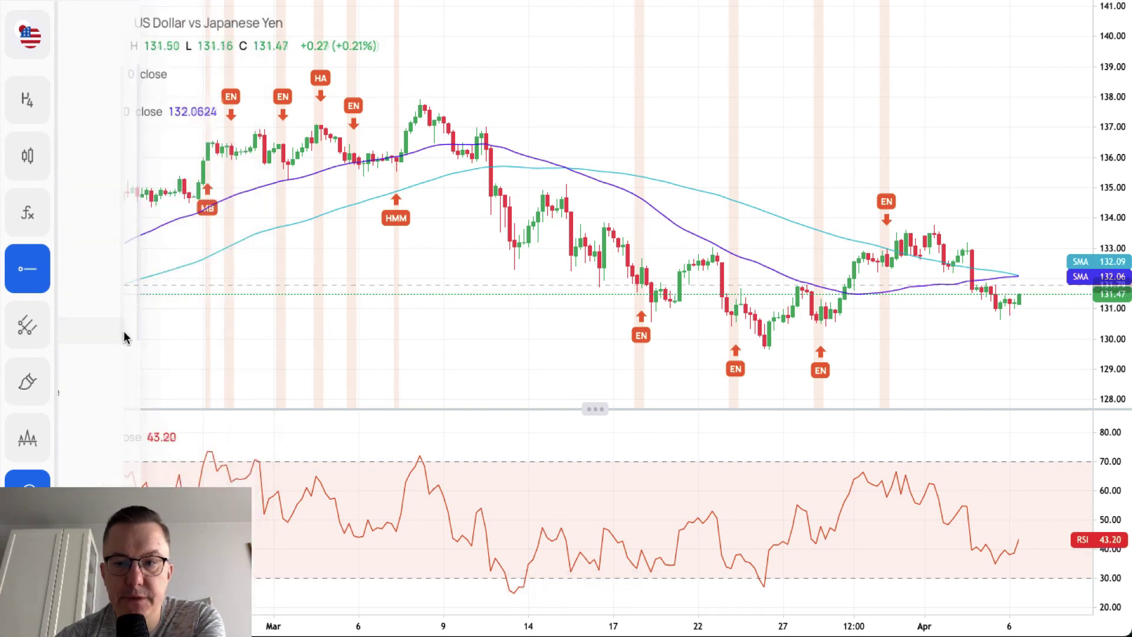
{"action": "left_click", "coordinate": [770, 349]}
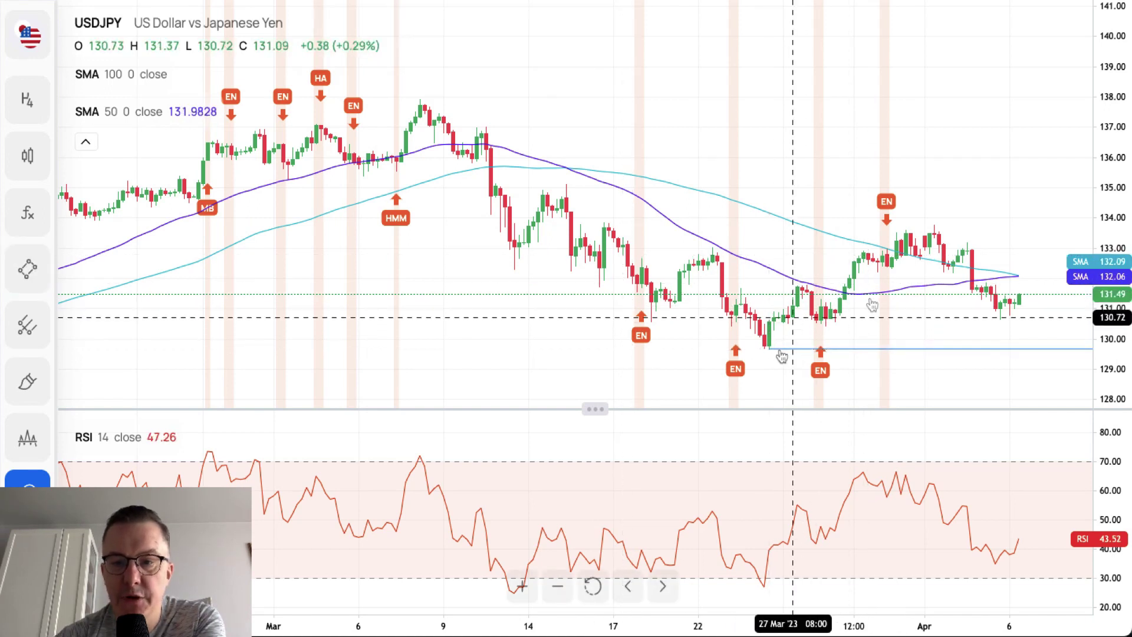
{"action": "left_click", "coordinate": [38, 271]}
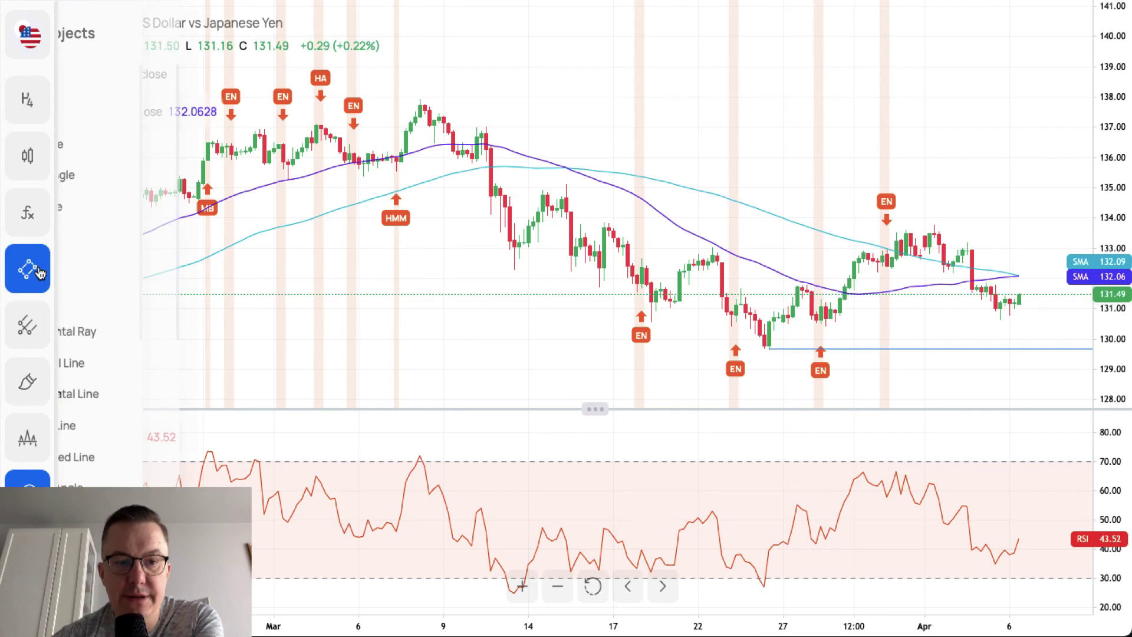
{"action": "left_click", "coordinate": [118, 331]}
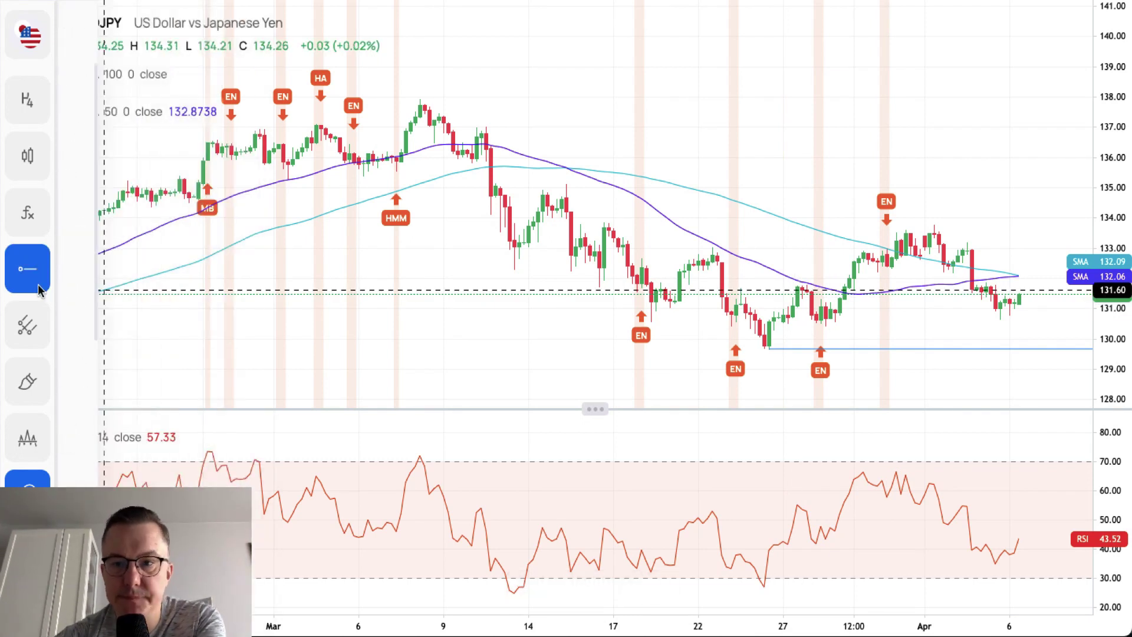
{"action": "left_click", "coordinate": [934, 225]}
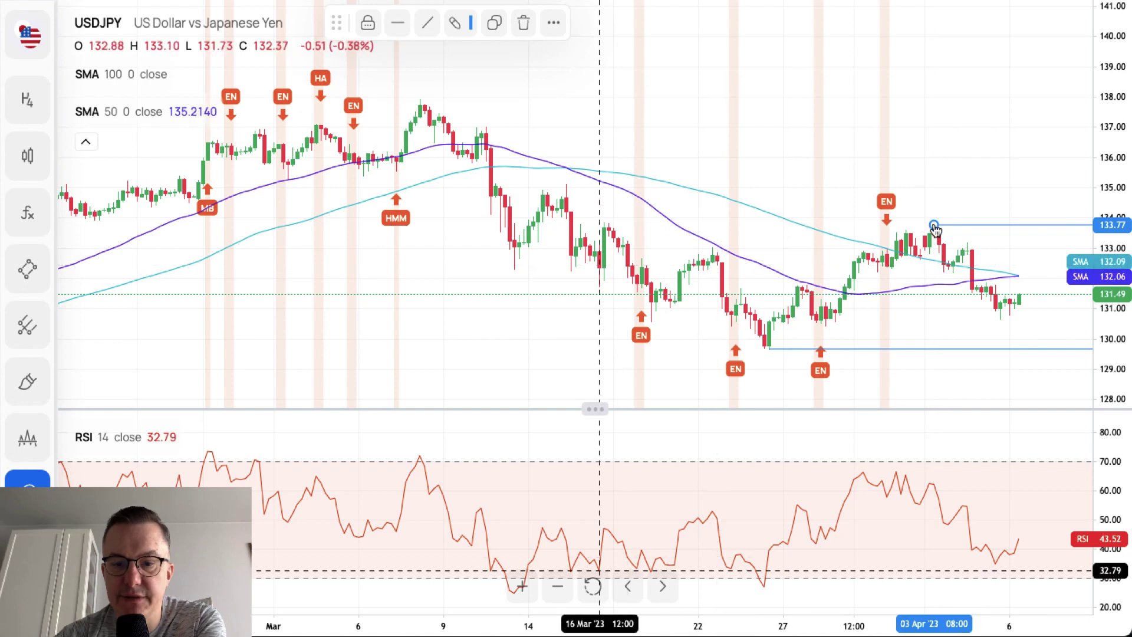
Zoom the USDJPY chart to late March–early April with both rays at 129.66 and 133.77 visible
{"action": "left_click", "coordinate": [523, 587]}
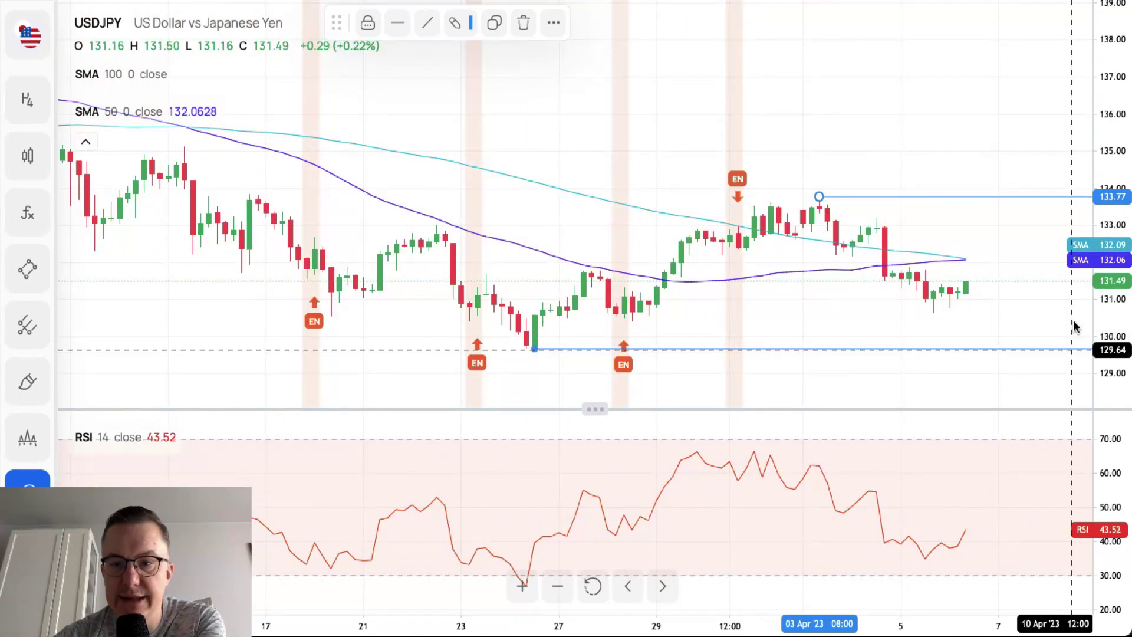
{"action": "left_click_drag", "start_coordinate": [1107, 345], "coordinate": [1091, 145]}
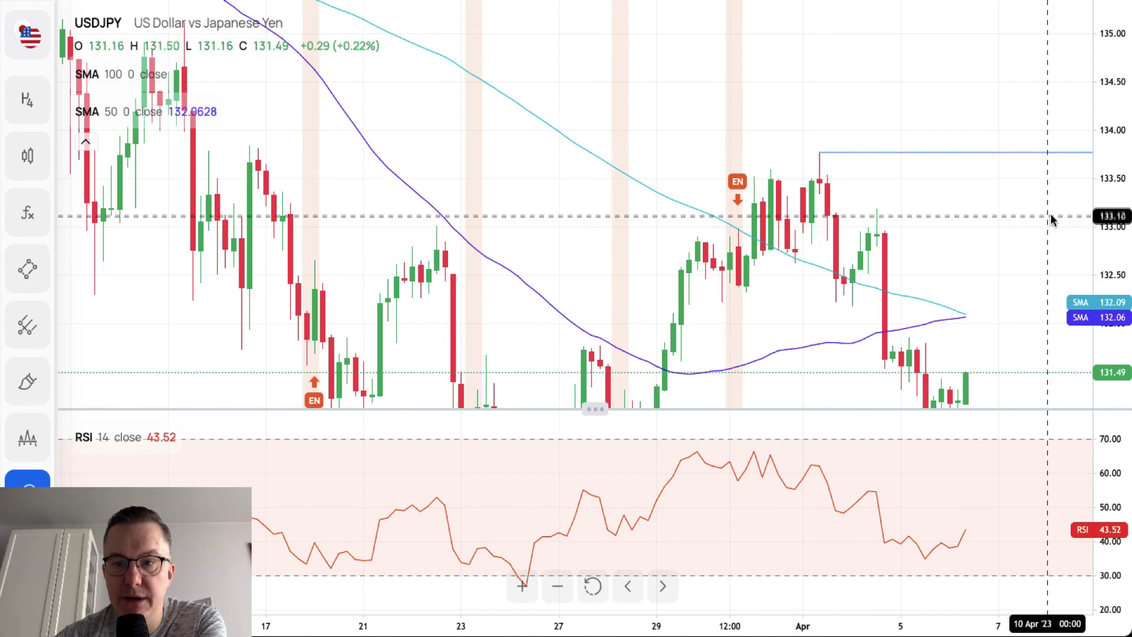
{"action": "left_click_drag", "start_coordinate": [981, 239], "coordinate": [957, 86]}
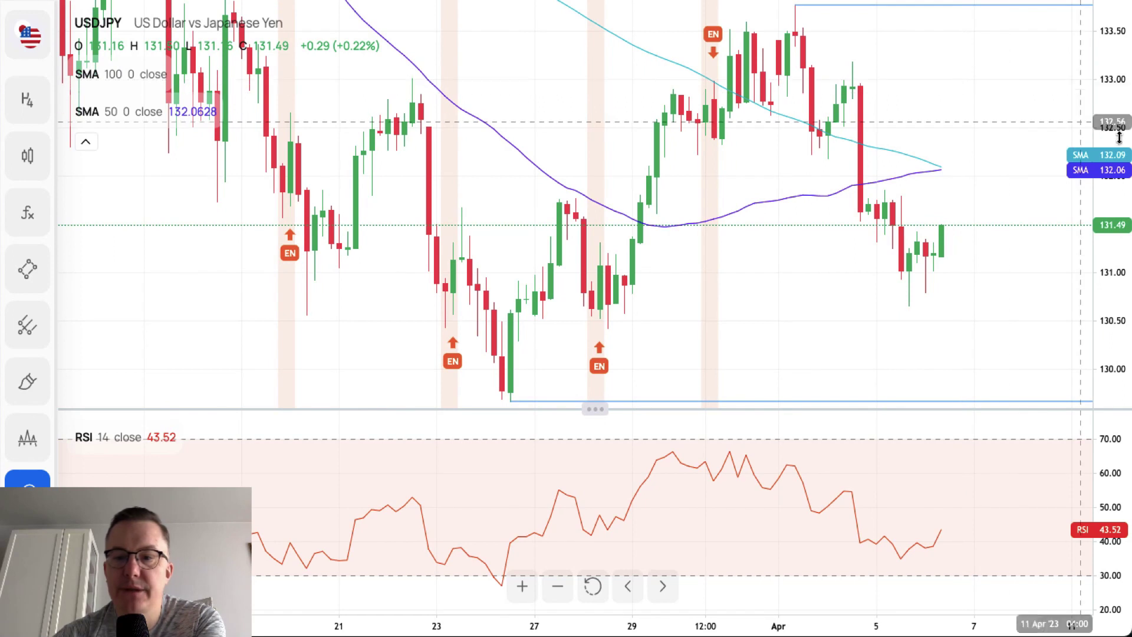
{"action": "left_click_drag", "start_coordinate": [1122, 213], "coordinate": [1122, 235]}
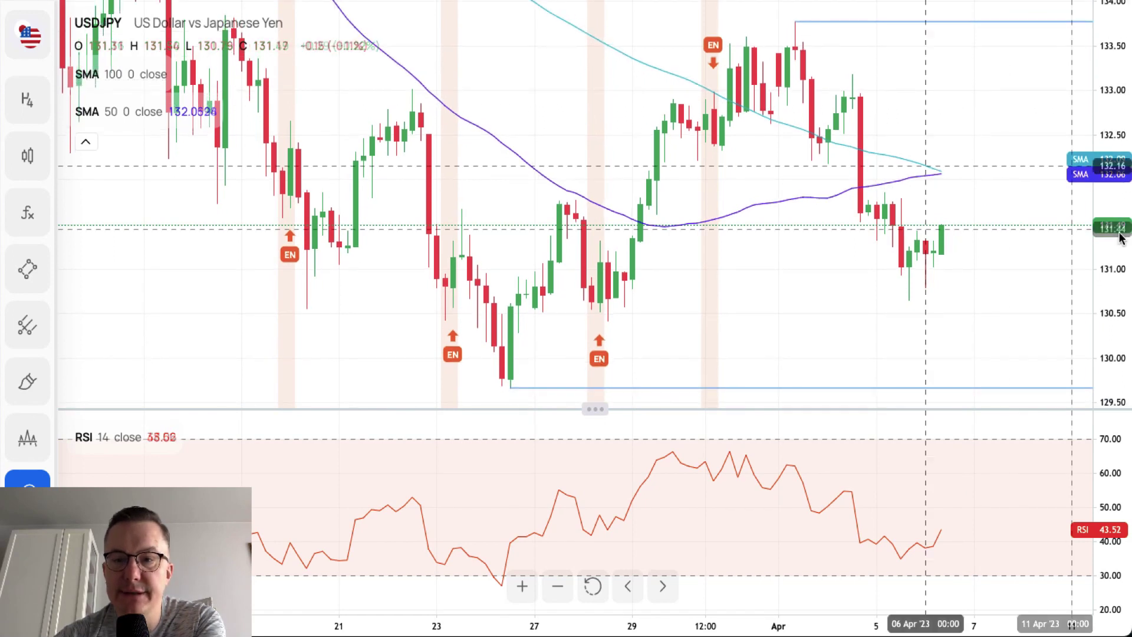
{"action": "left_click", "coordinate": [796, 22]}
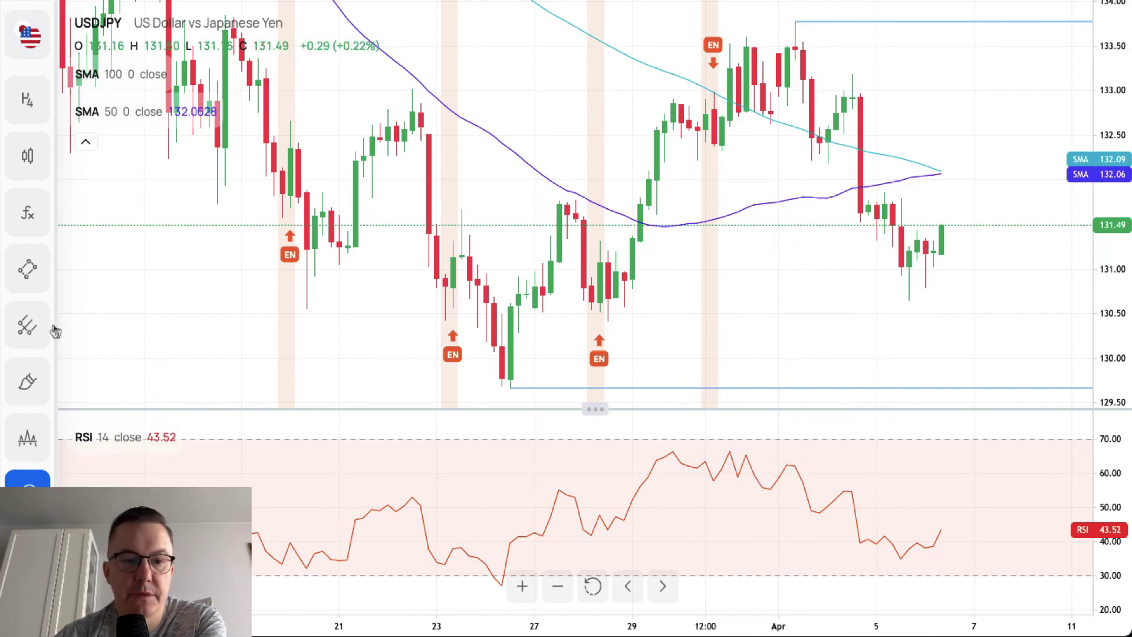
Draw a 0–5 Elliott impulse wave from the 133.77 high via 132.22, 133.18, 131.85 to the 130.65 low
{"action": "left_click", "coordinate": [28, 324]}
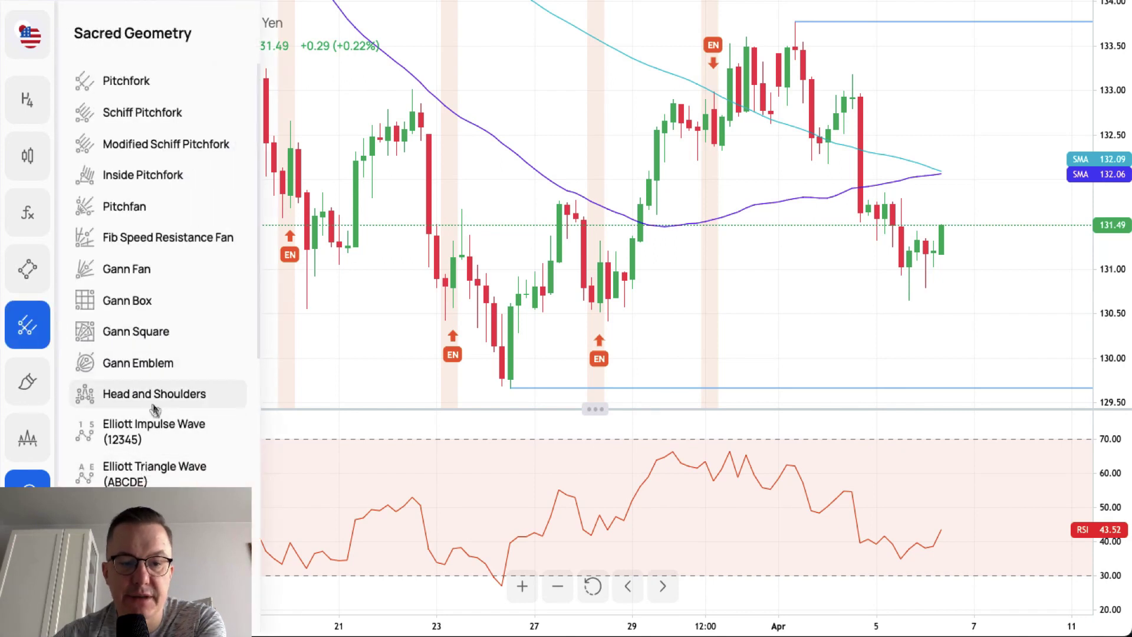
{"action": "left_click", "coordinate": [153, 434]}
{"action": "left_click", "coordinate": [795, 22]}
{"action": "left_click", "coordinate": [811, 160]}
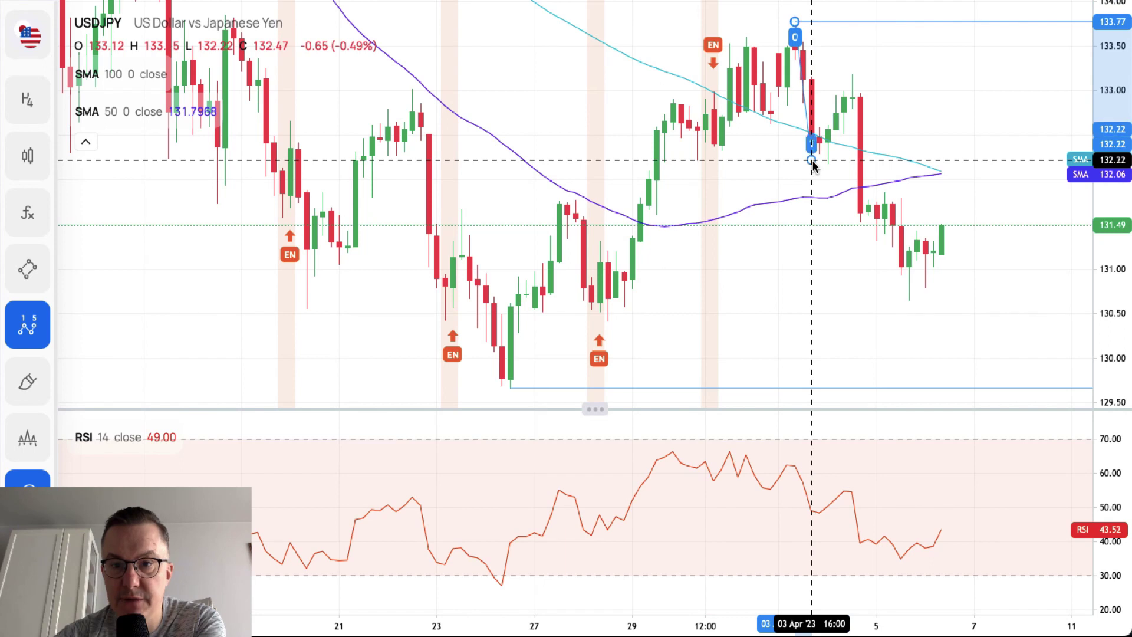
{"action": "left_click", "coordinate": [852, 74]}
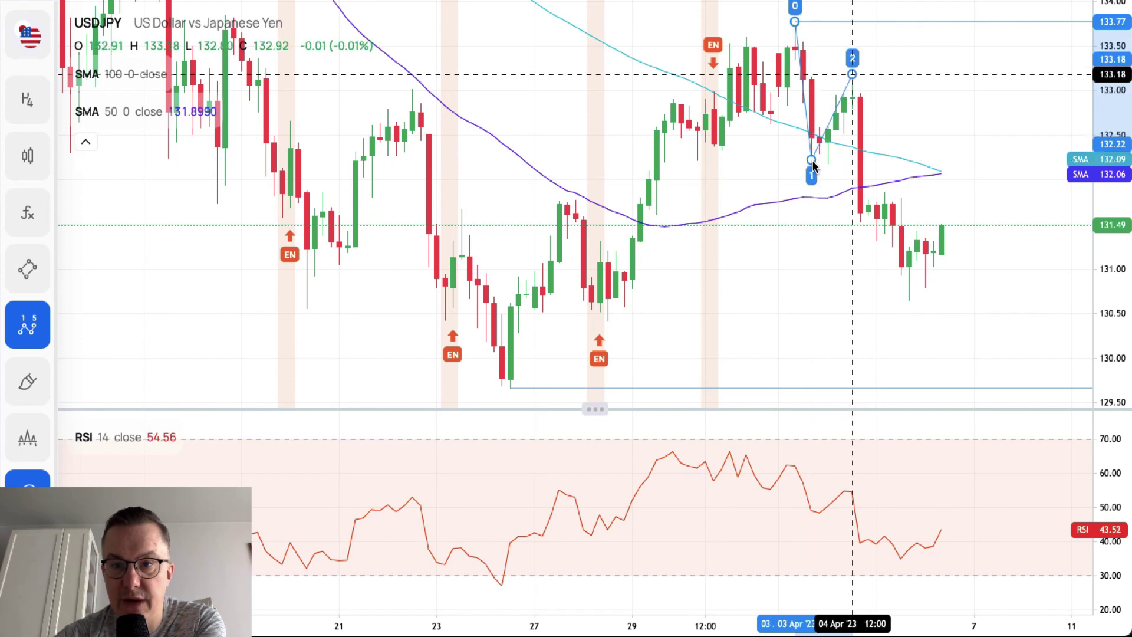
{"action": "left_click", "coordinate": [877, 242]}
{"action": "left_click", "coordinate": [884, 192]}
{"action": "left_click", "coordinate": [909, 299]}
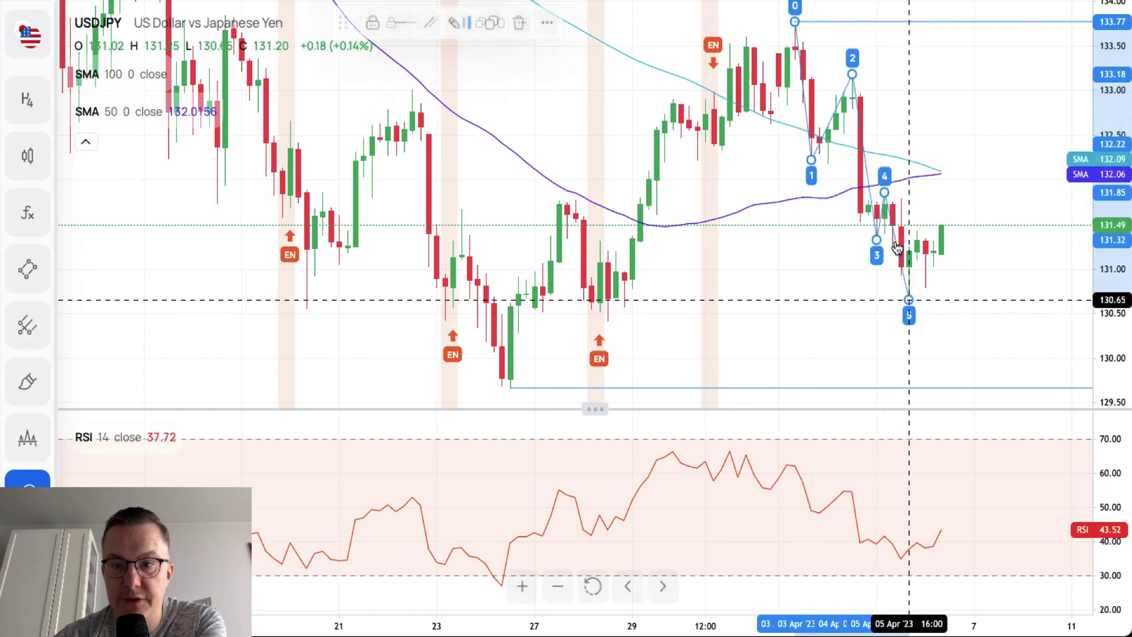
{"action": "left_click", "coordinate": [977, 299]}
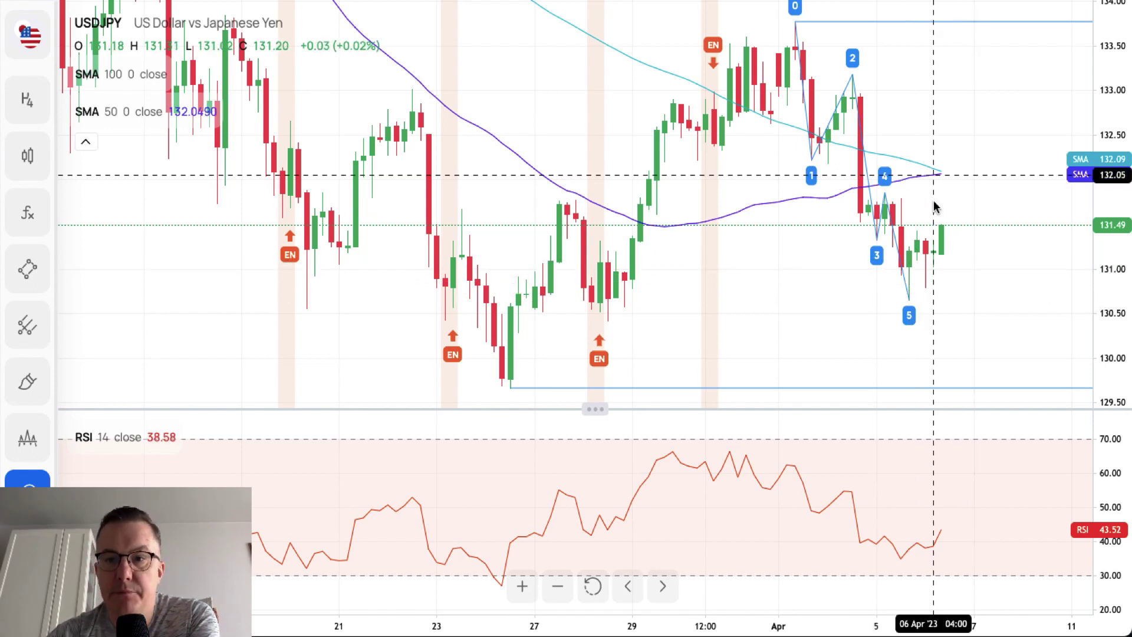
Add a horizontal ray at 132.22 starting from the 30 March candle
{"action": "left_click", "coordinate": [30, 270]}
{"action": "left_click", "coordinate": [94, 332]}
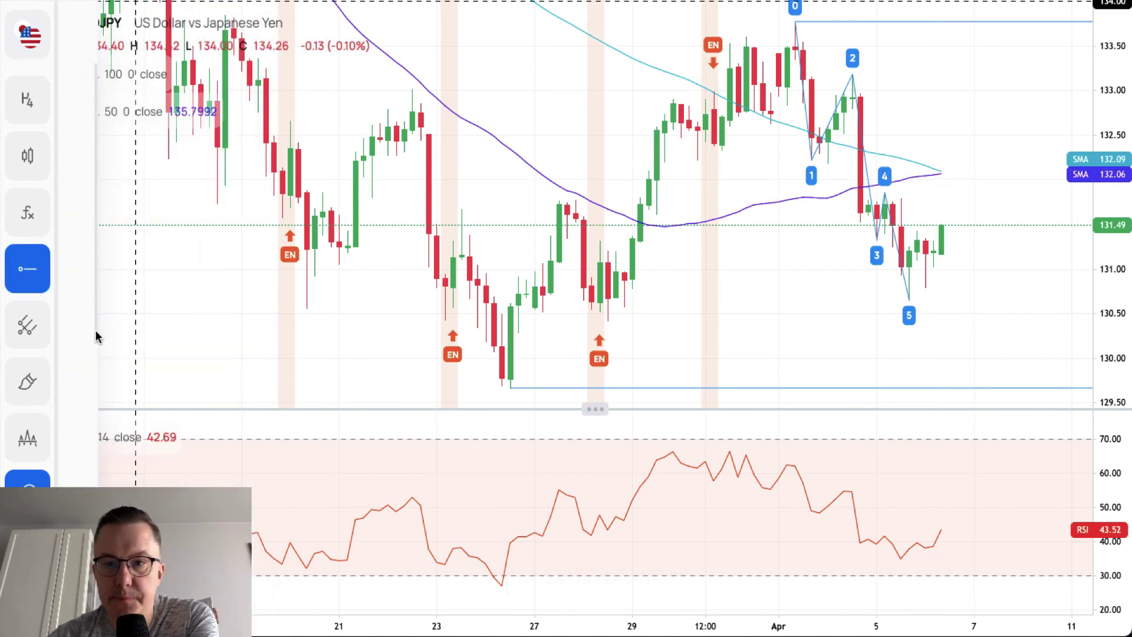
{"action": "left_click", "coordinate": [698, 160]}
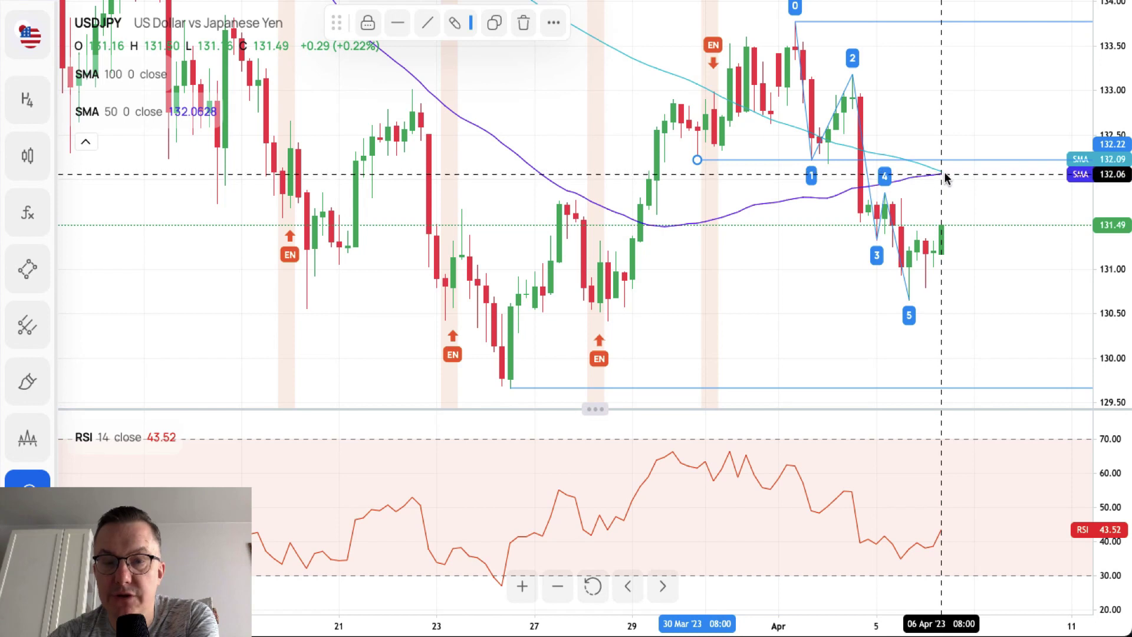
{"action": "left_click", "coordinate": [949, 192]}
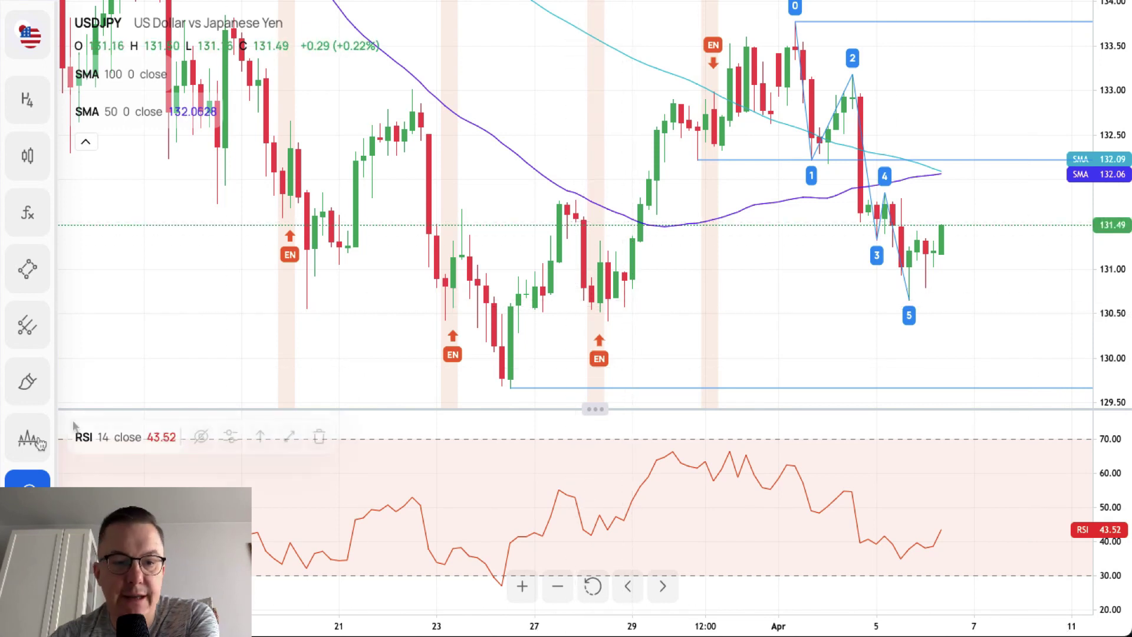
Add a horizontal support ray at the 28 March low of 130.42, then bring up the Markets list
{"action": "left_click", "coordinate": [31, 284]}
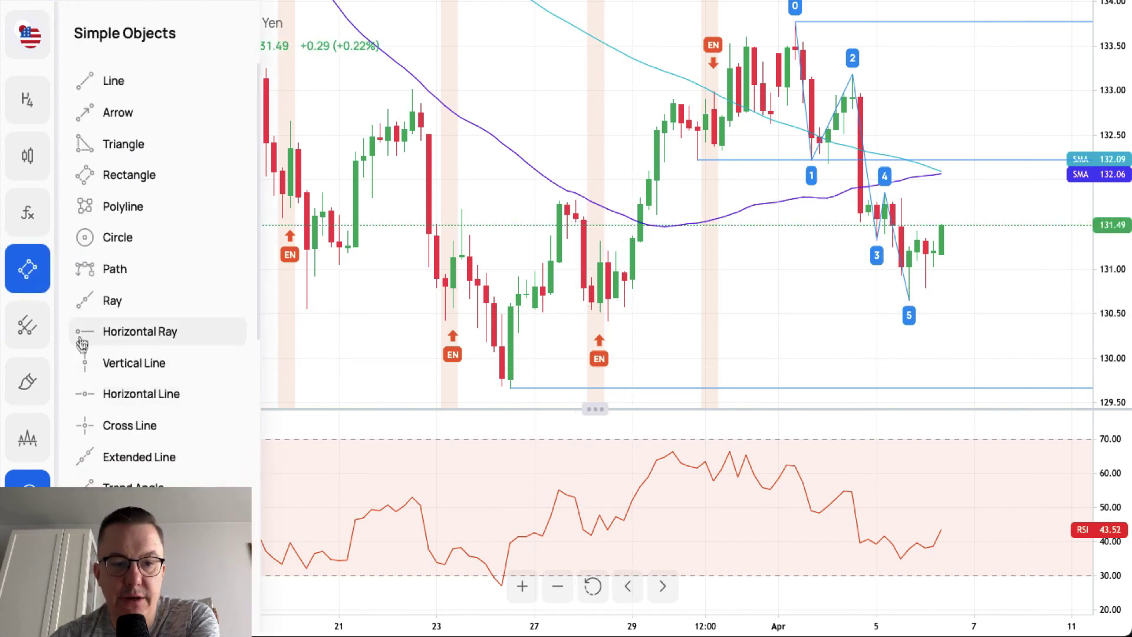
{"action": "left_click", "coordinate": [82, 338]}
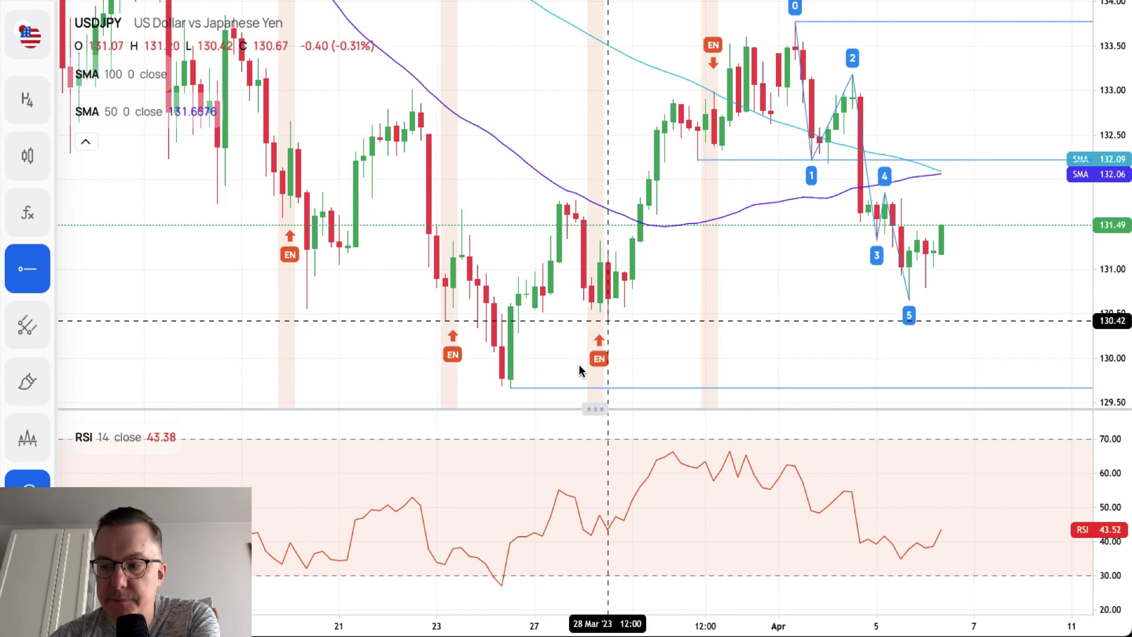
{"action": "left_click", "coordinate": [607, 324]}
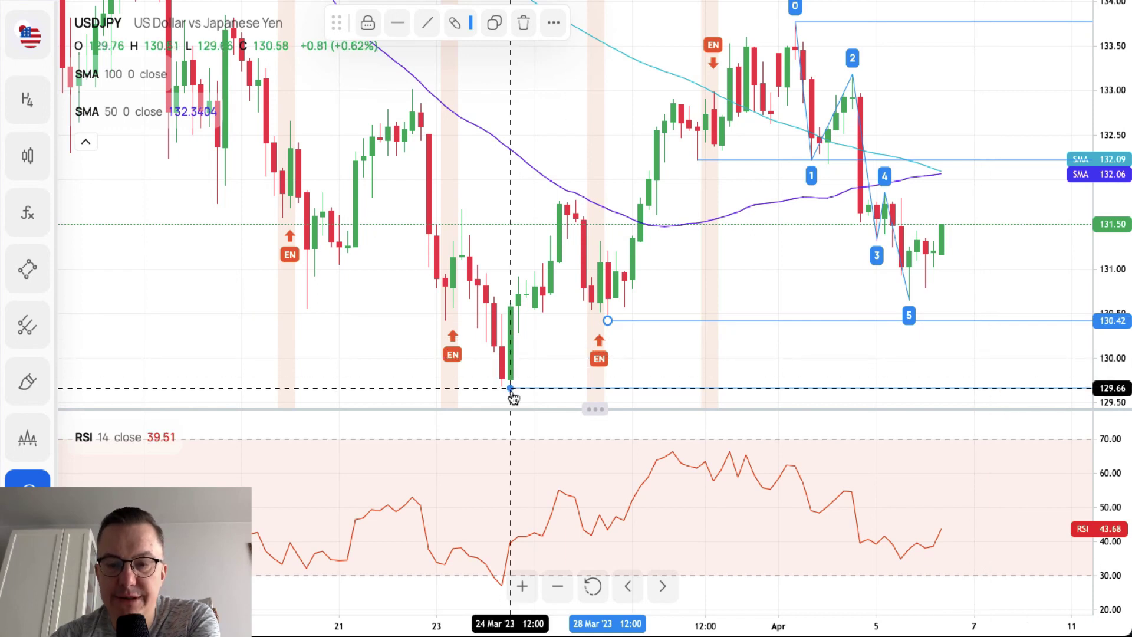
{"action": "left_click", "coordinate": [816, 376]}
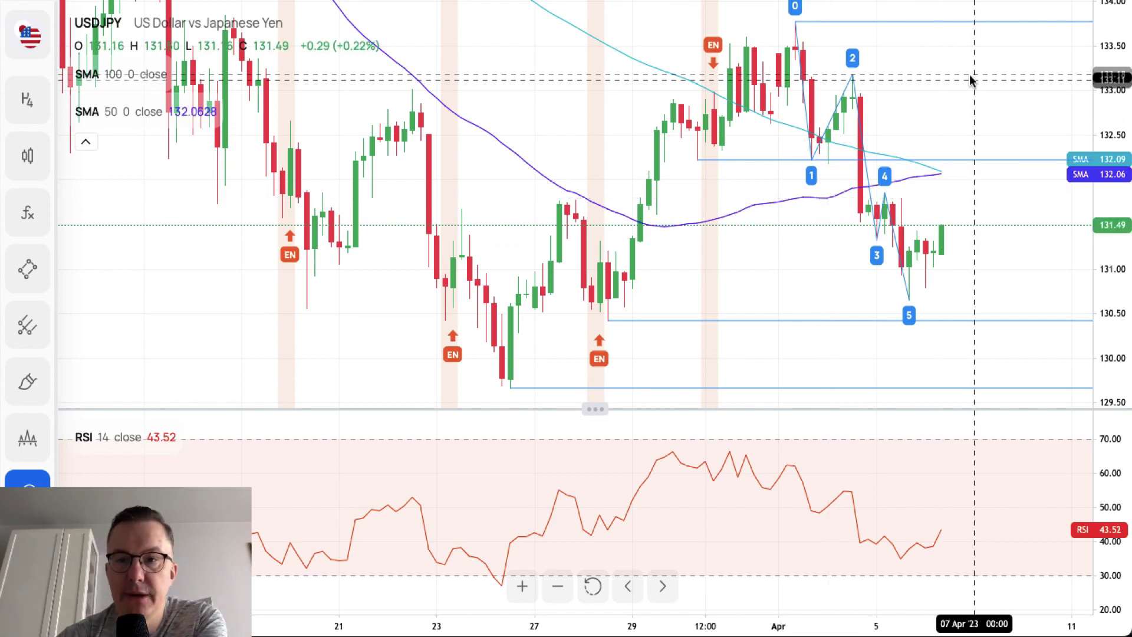
{"action": "left_click_drag", "start_coordinate": [972, 80], "coordinate": [971, 106]}
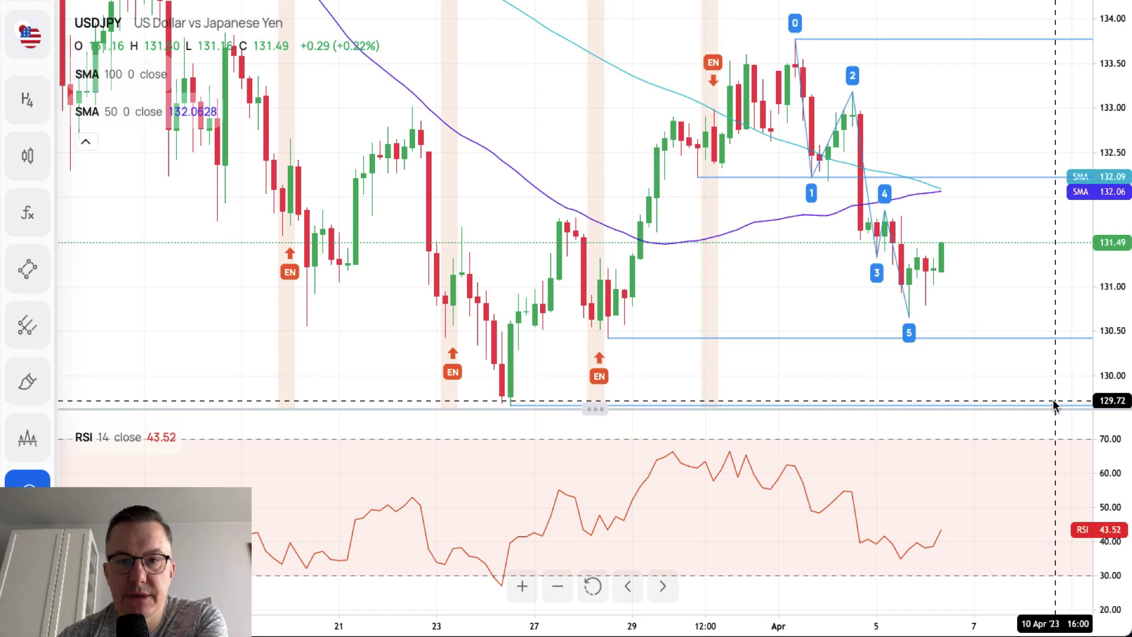
{"action": "left_click", "coordinate": [25, 39]}
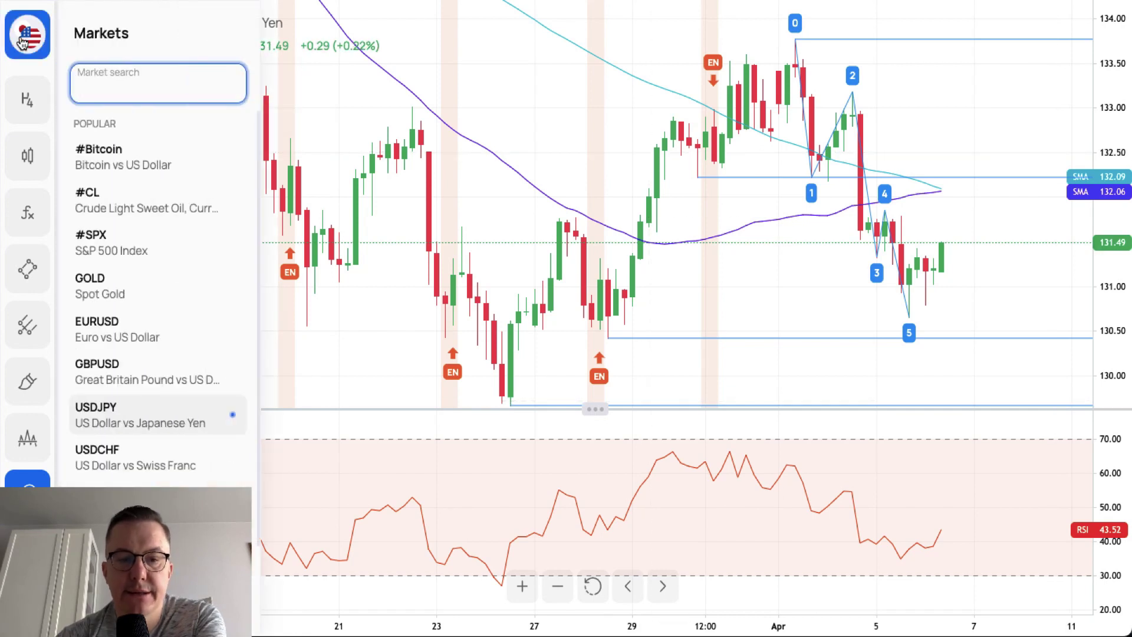